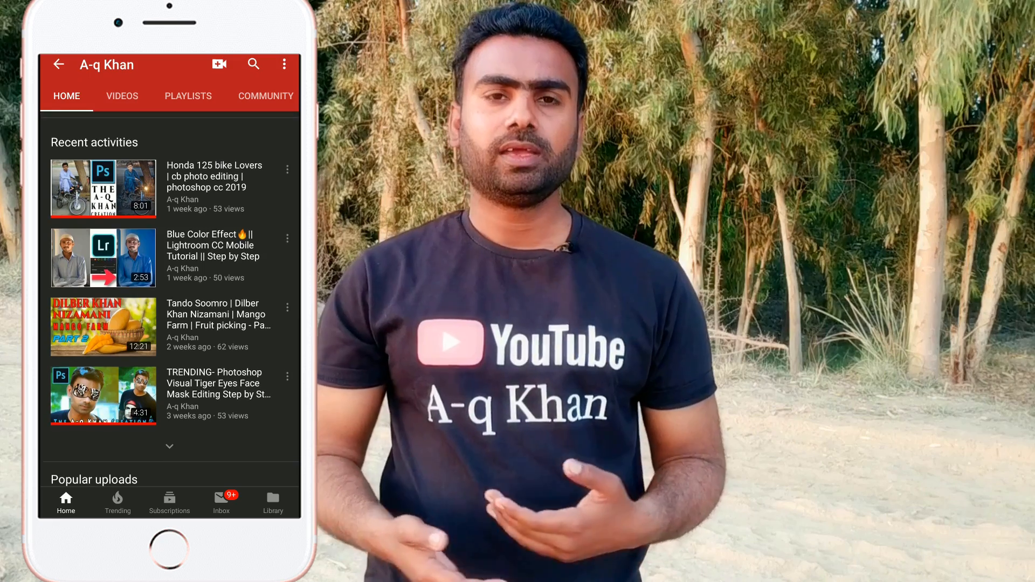
scroll(169, 281, down, 4)
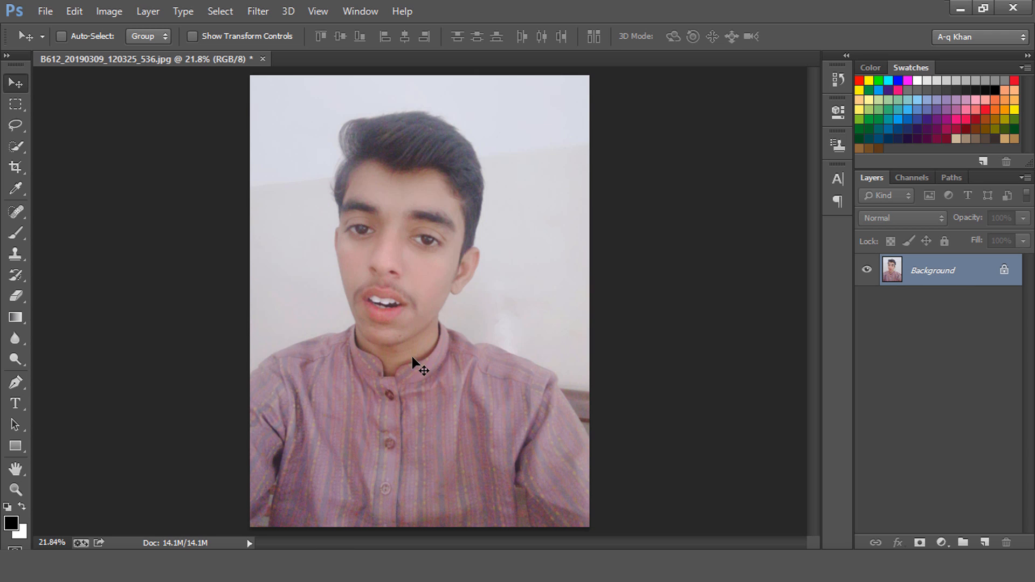
Inspect the portrait's mouth, shirt and face up close at 100% and return to the whole-image view
scroll(426, 358, up, 3)
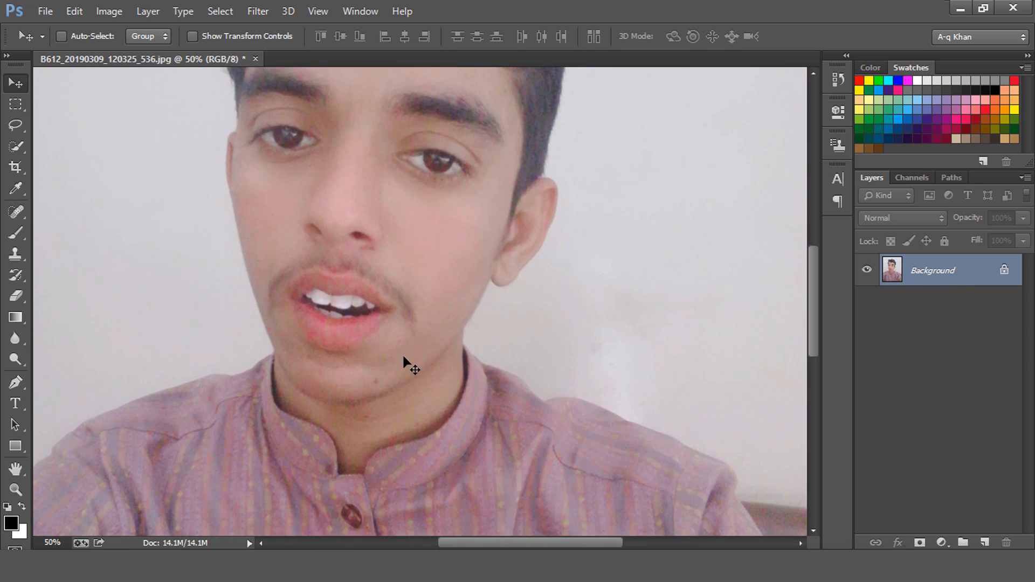
scroll(377, 376, up, 2)
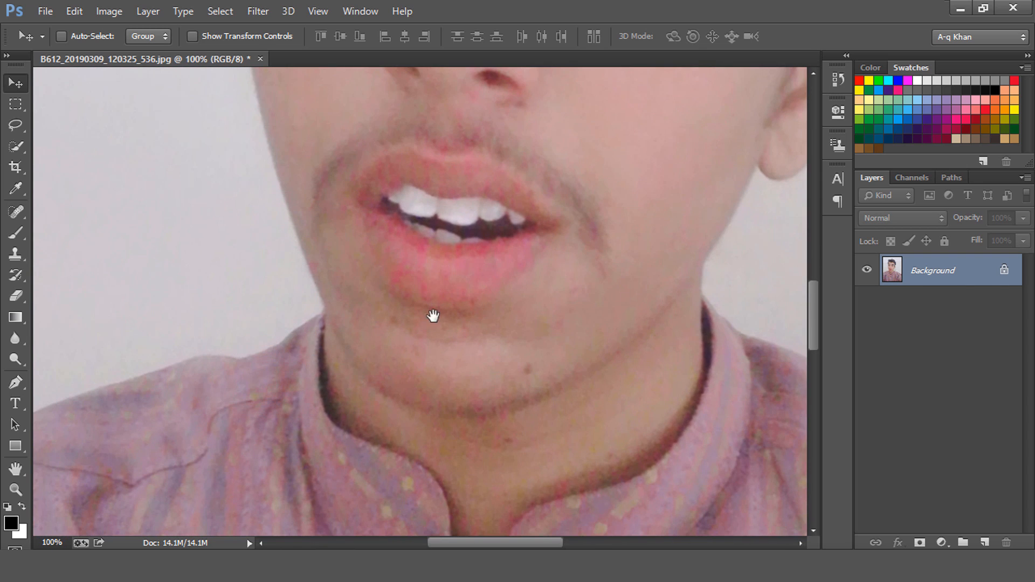
drag(450, 443, 667, 249)
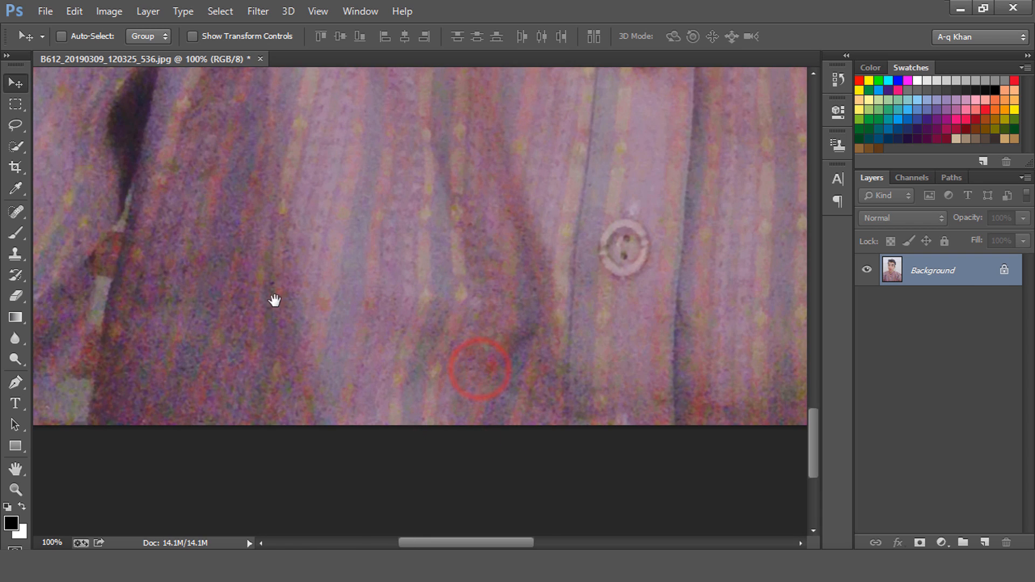
mouse_move(273, 300)
mouse_down()
mouse_move(379, 396)
mouse_move(436, 393)
mouse_up()
drag(513, 221, 329, 474)
drag(448, 197, 390, 474)
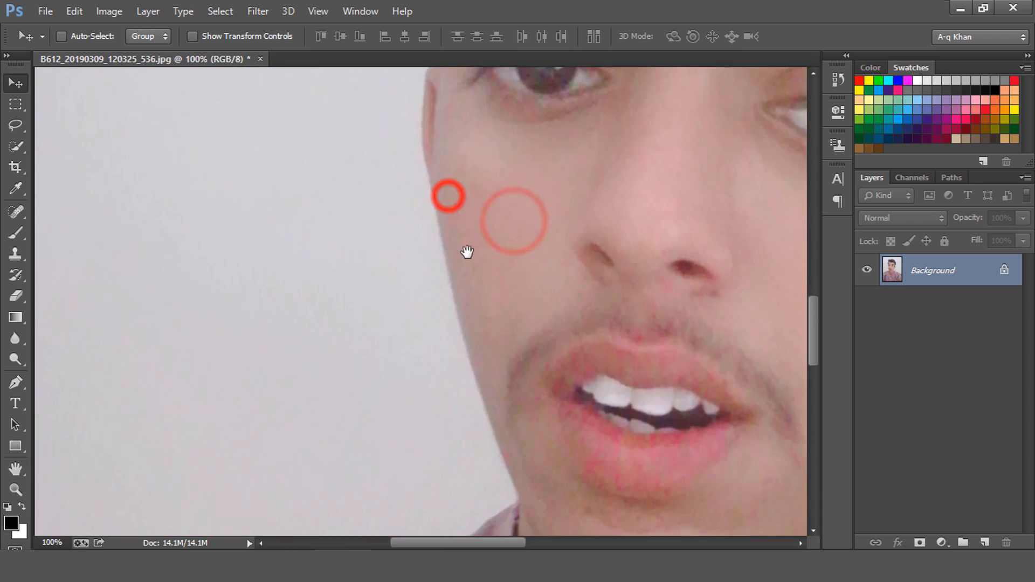
mouse_move(468, 250)
mouse_down()
mouse_move(348, 425)
mouse_move(579, 298)
mouse_up()
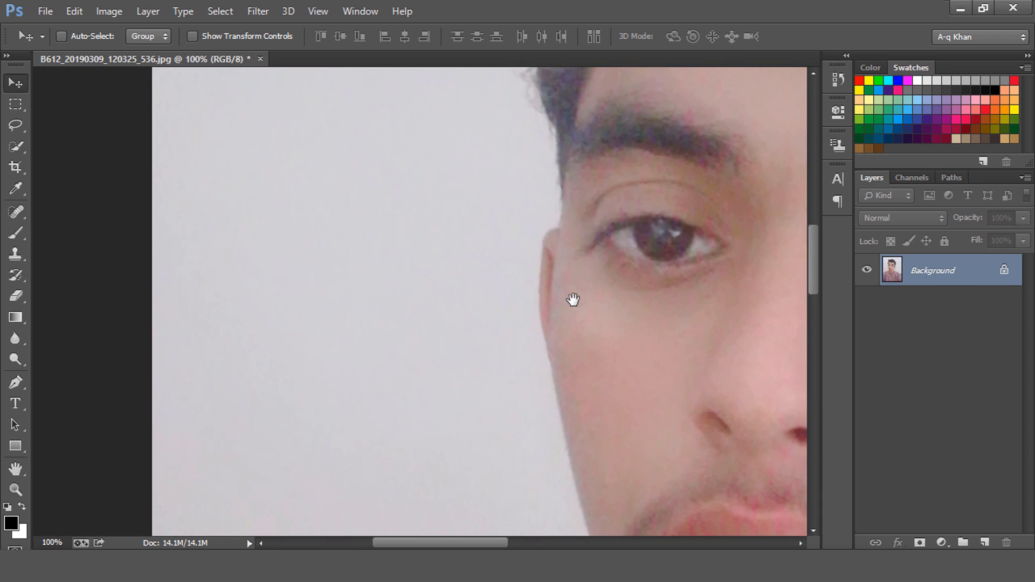
key(ctrl+0)
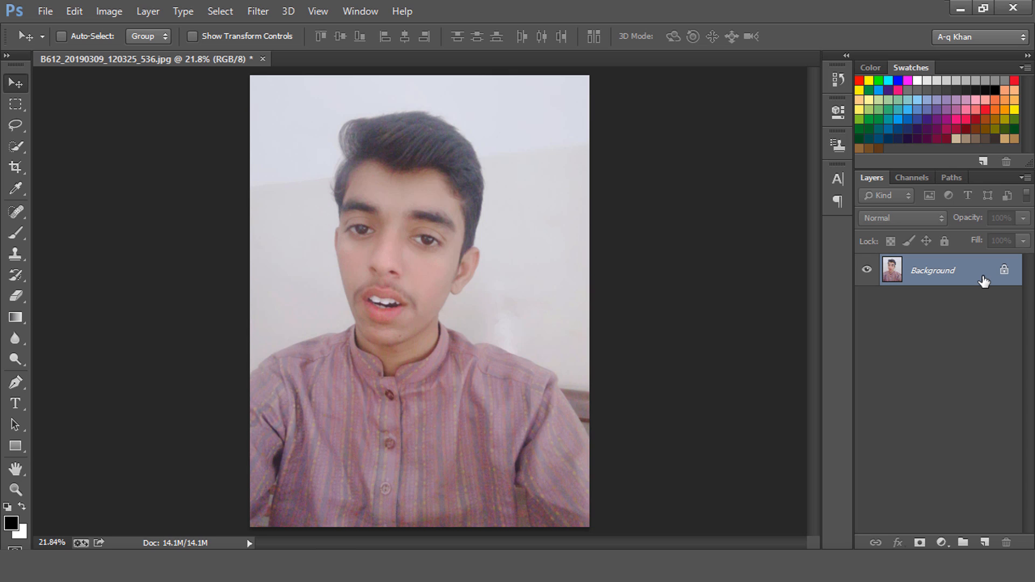
Duplicate the Background layer and leave the duplicate as the active layer
drag(984, 281, 985, 541)
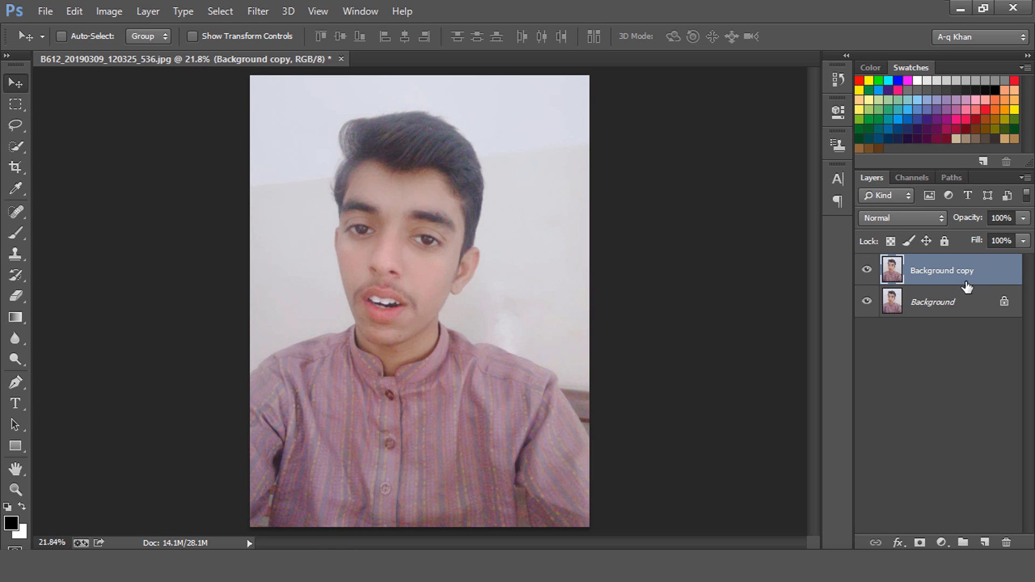
click(990, 272)
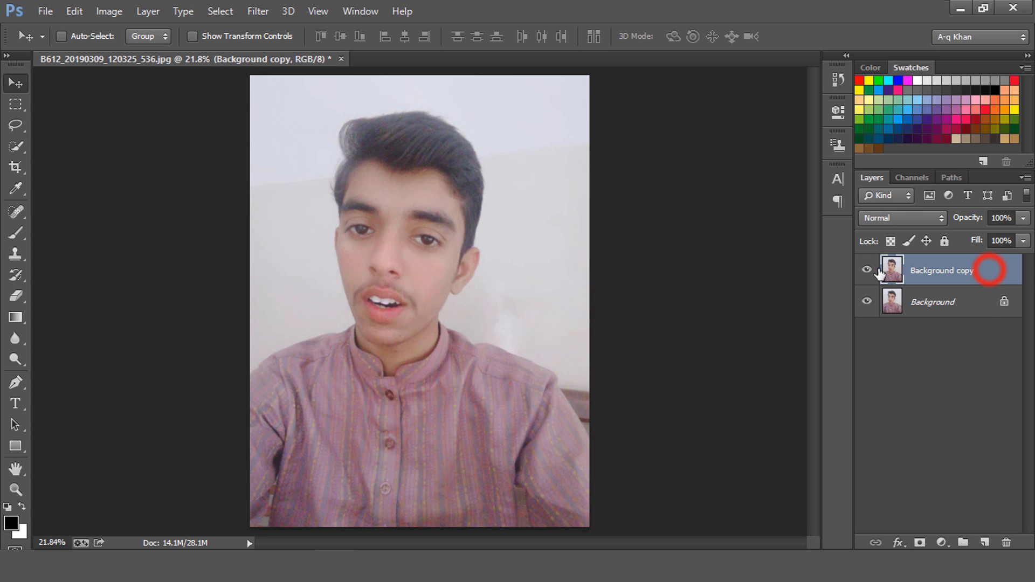
click(977, 303)
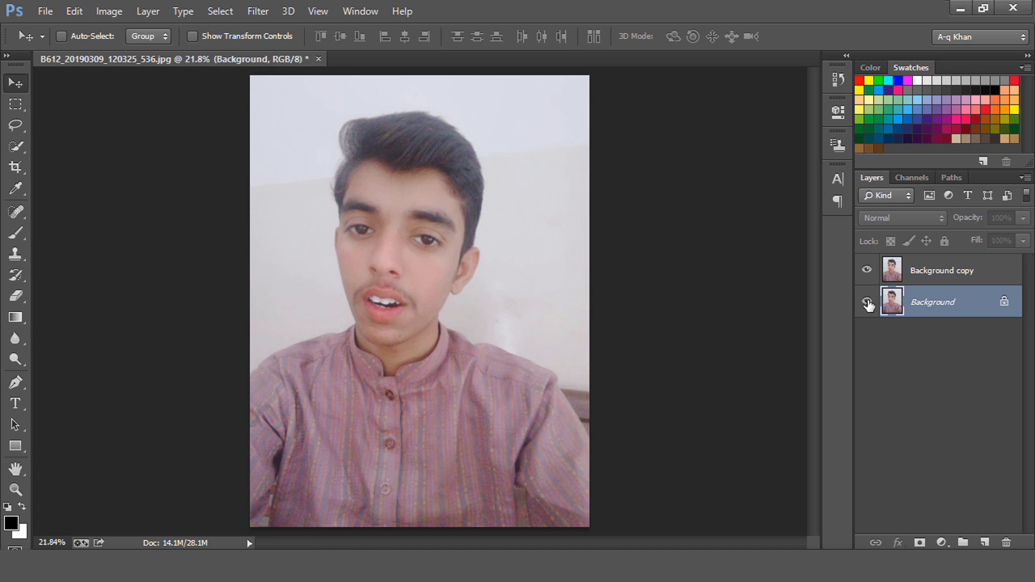
click(992, 273)
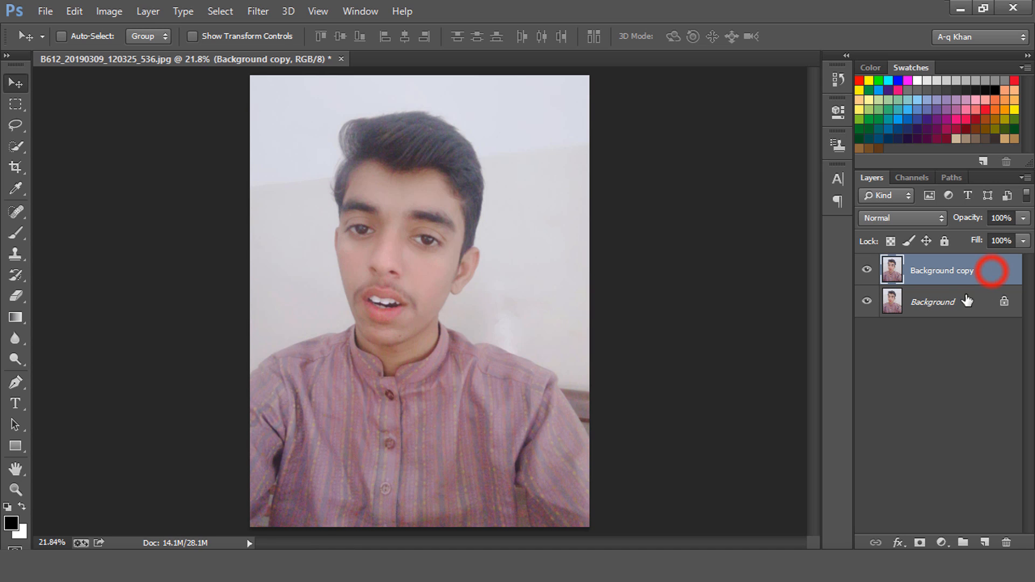
mouse_move(994, 272)
mouse_down()
mouse_move(991, 405)
mouse_move(1016, 531)
mouse_move(992, 393)
mouse_move(992, 273)
mouse_up()
click(976, 301)
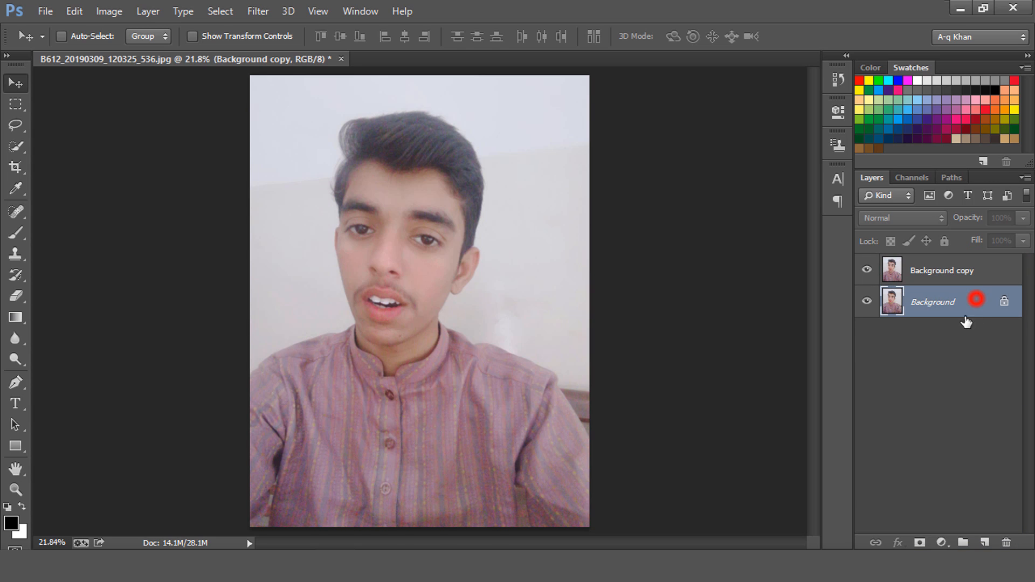
click(991, 273)
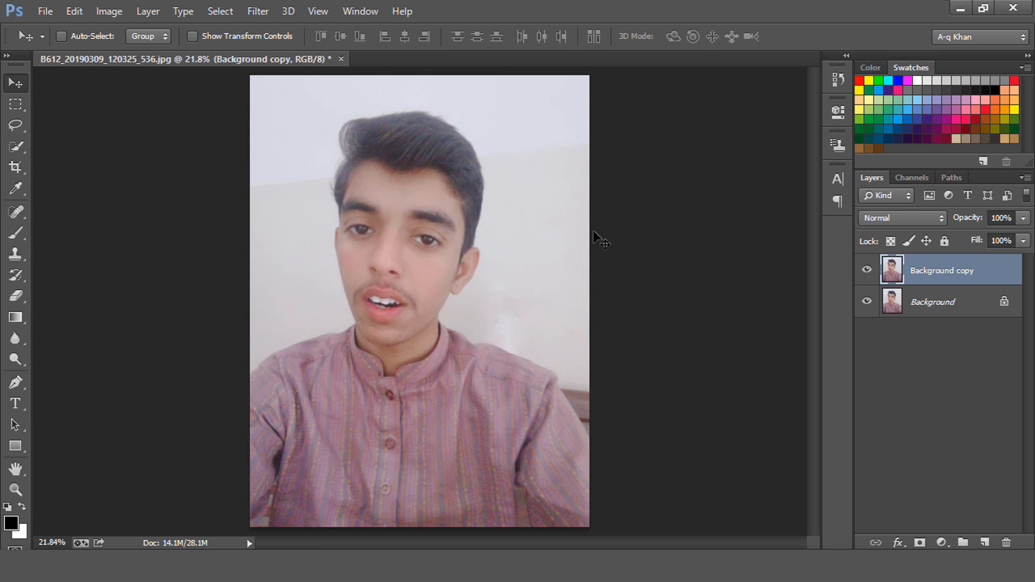
Apply Shadows/Highlights to the Background copy layer with Shadows 35% and Highlights 10%, and compare it with the original
click(115, 15)
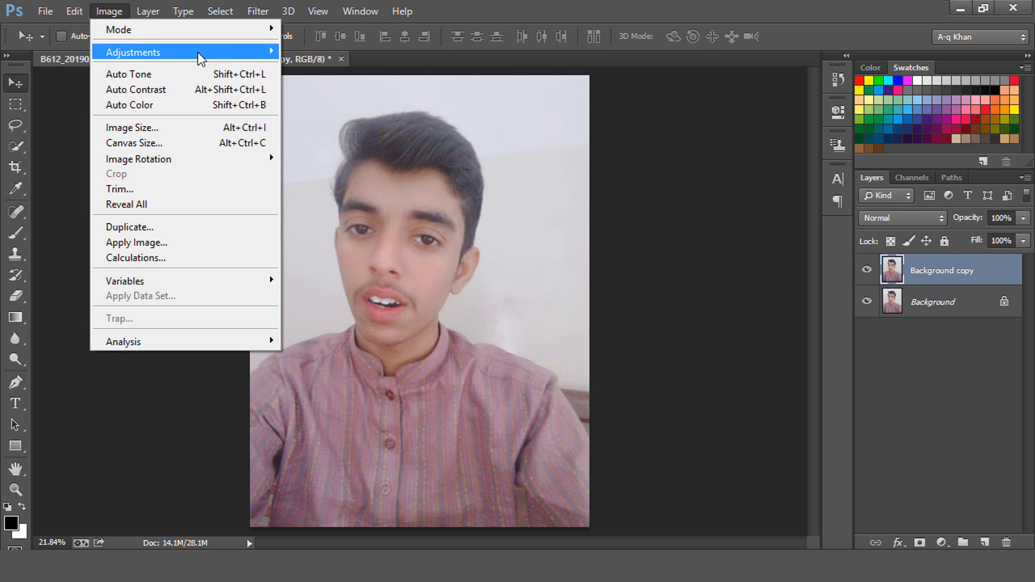
mouse_move(198, 52)
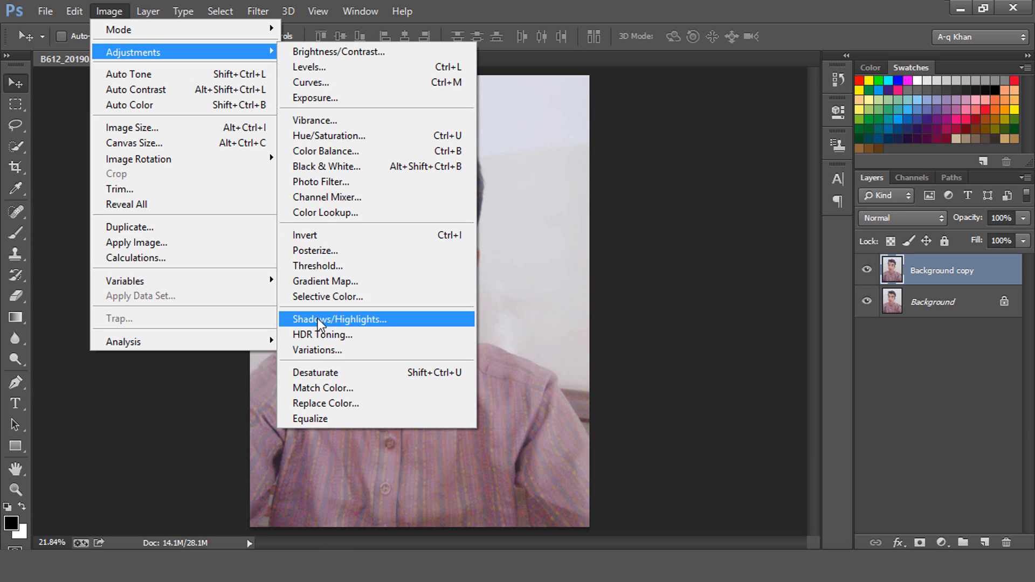
click(396, 320)
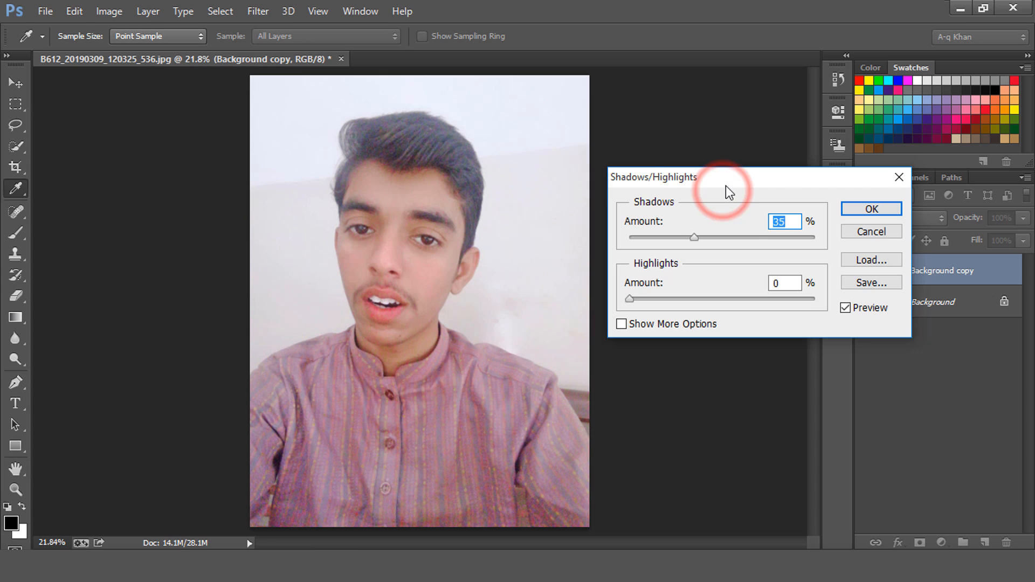
drag(726, 186, 727, 177)
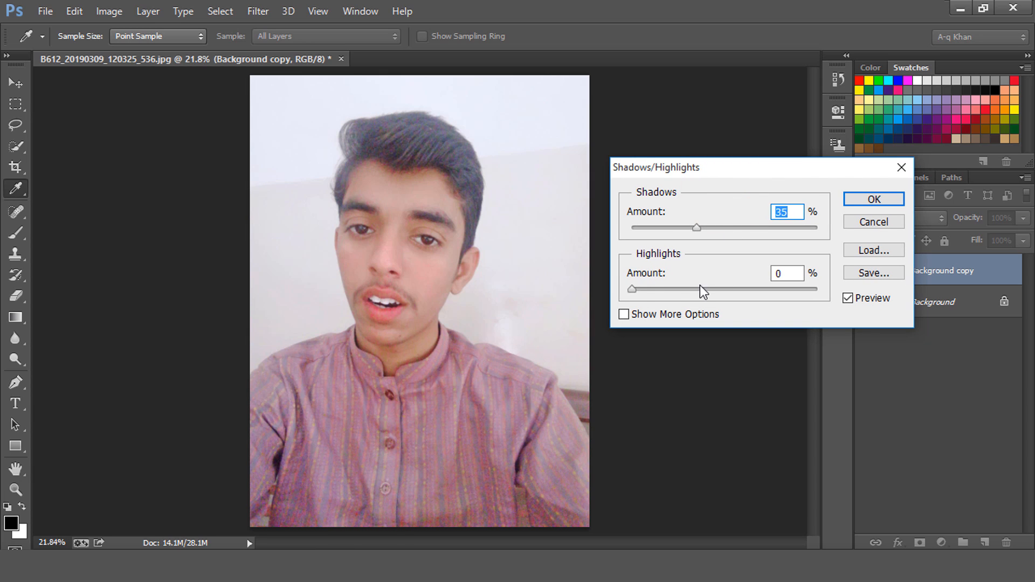
drag(632, 290, 651, 290)
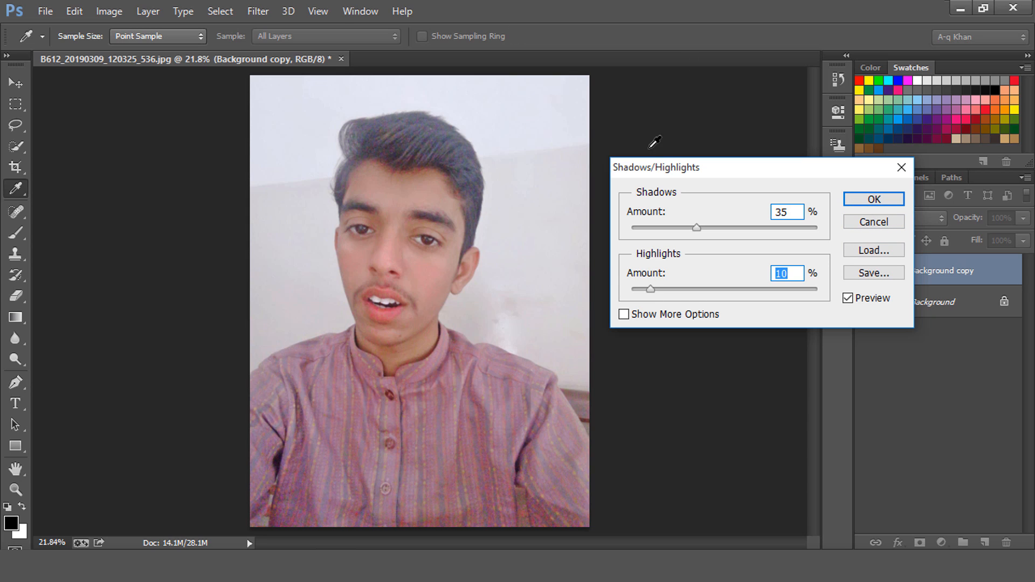
click(869, 198)
click(866, 269)
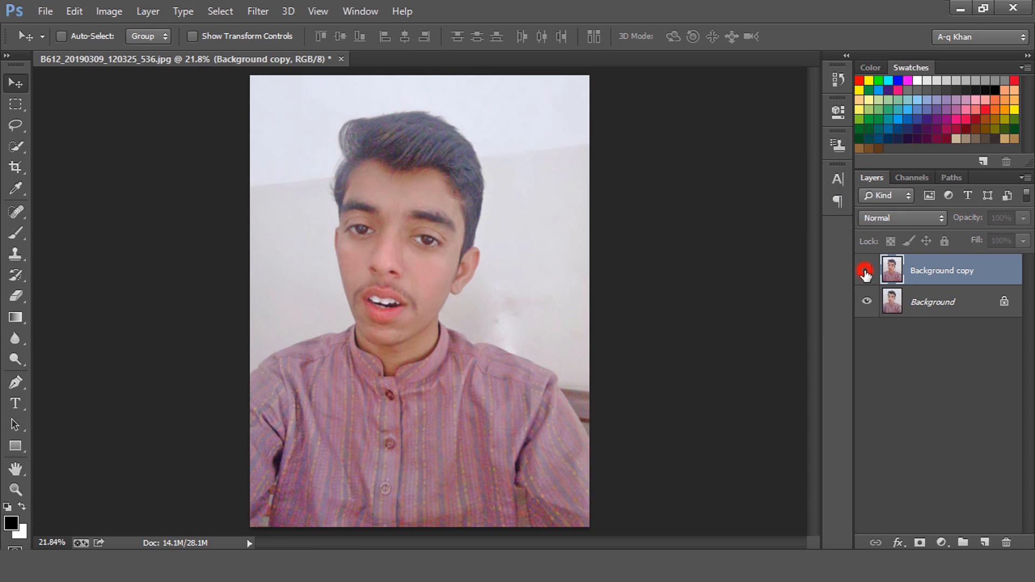
click(866, 269)
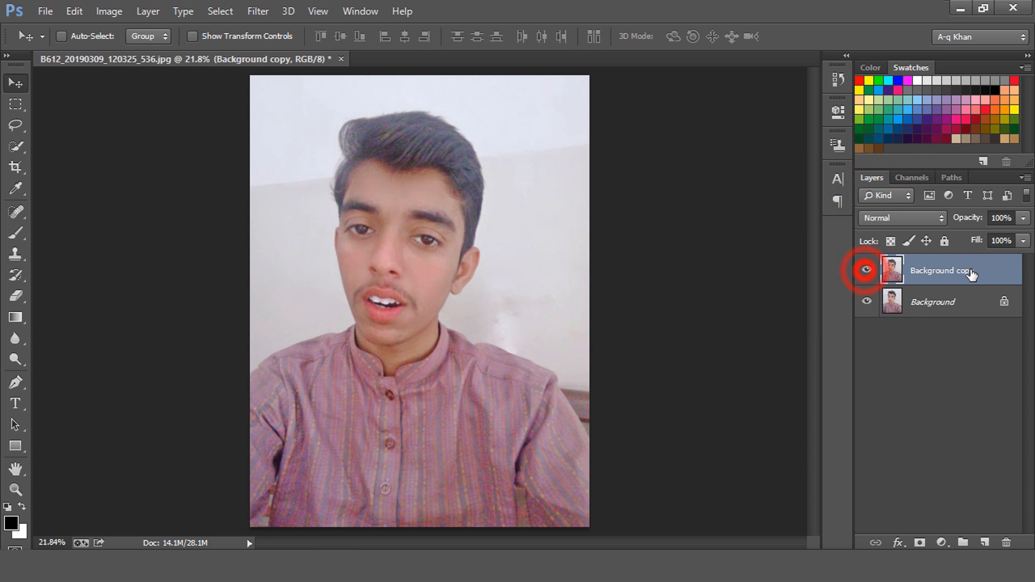
Open the Camera Raw filter for the Background copy layer
click(254, 10)
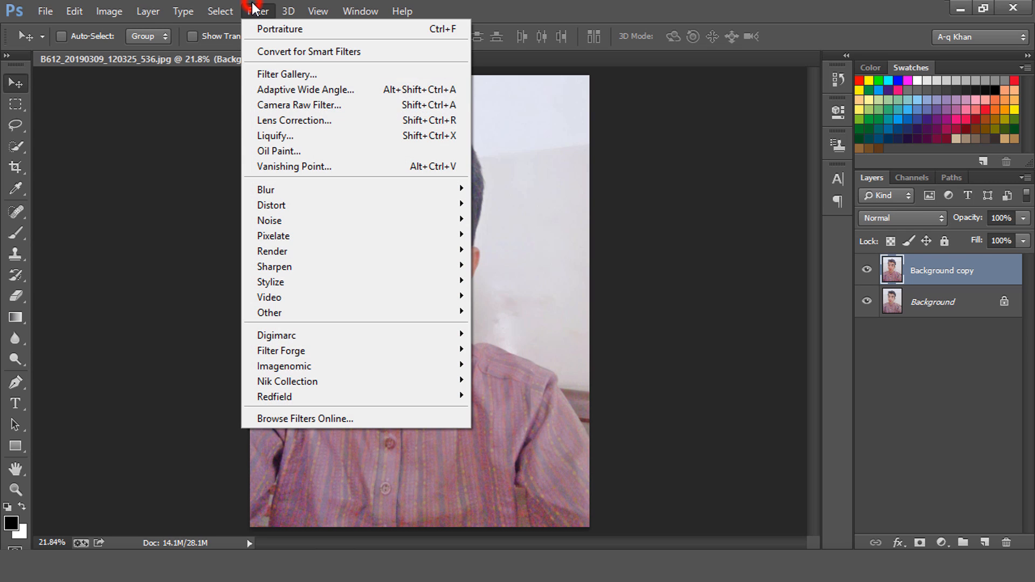
click(293, 104)
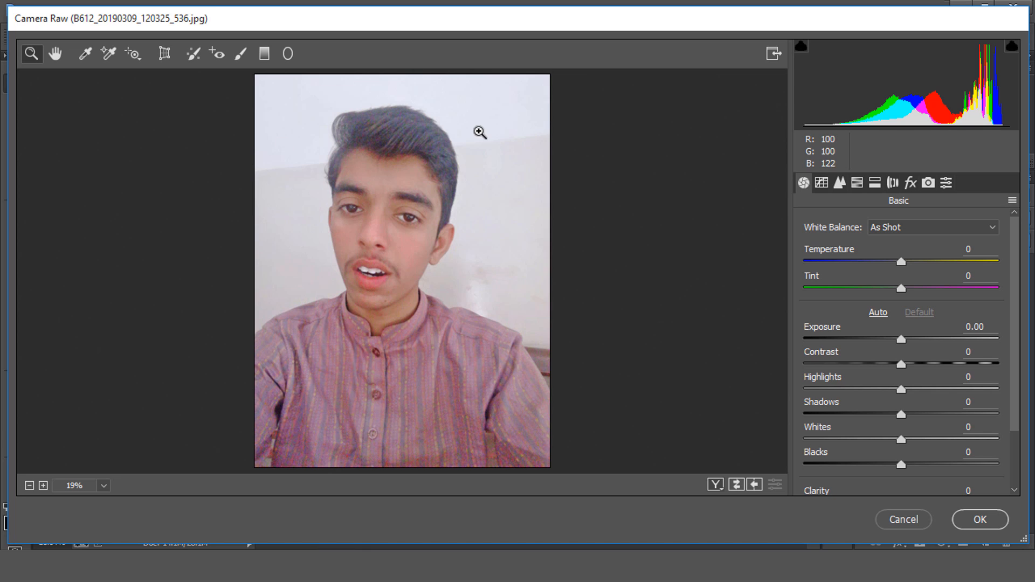
Try the Auto white balance and a cooler custom temperature, and restore the As Shot setting
click(935, 227)
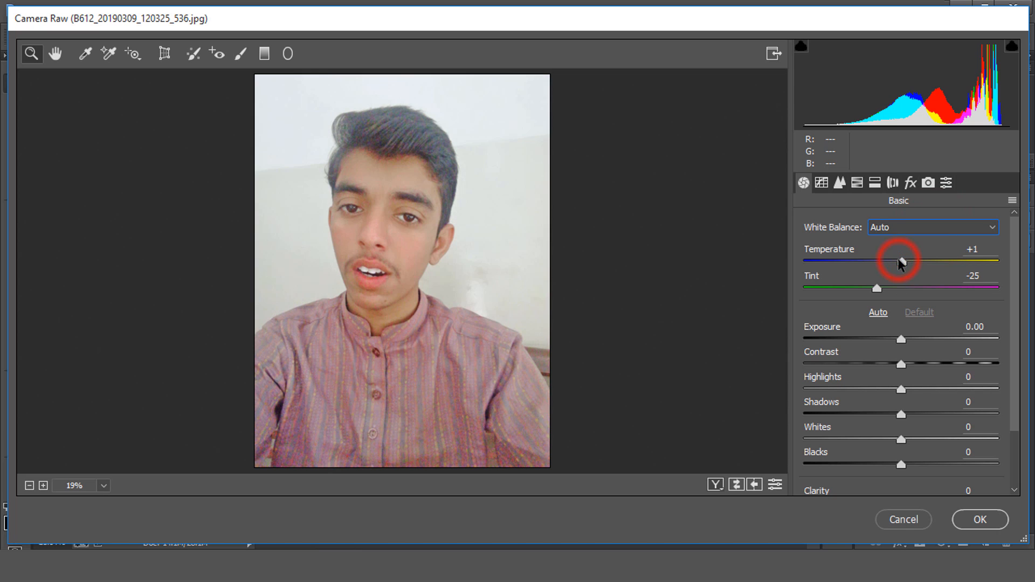
click(950, 231)
click(941, 238)
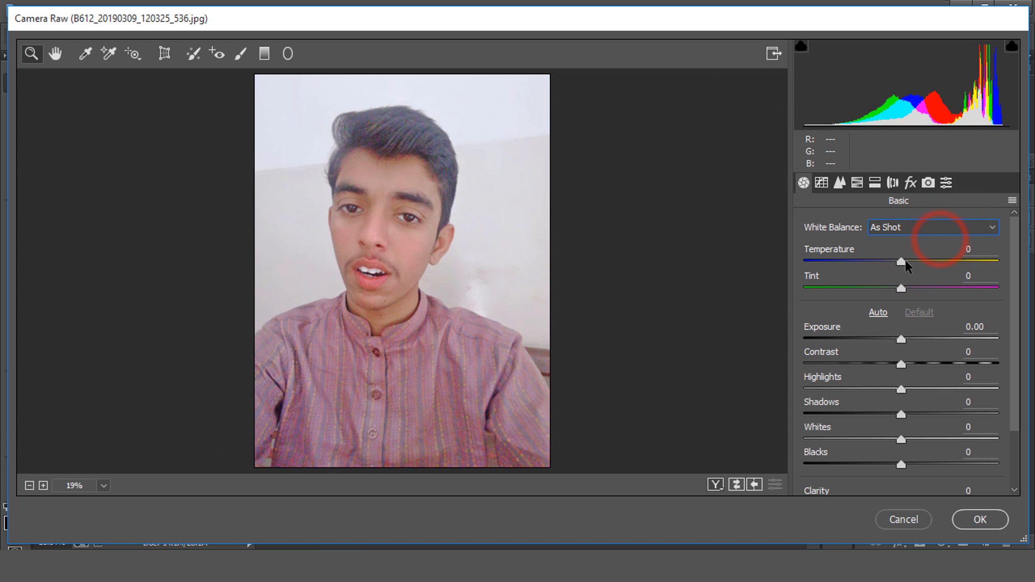
drag(904, 260, 862, 278)
click(942, 228)
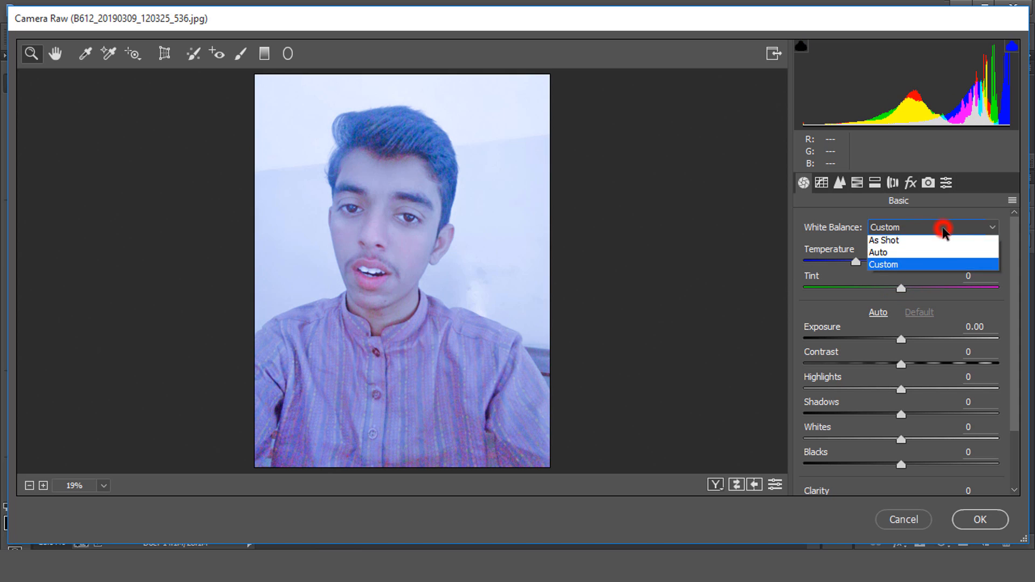
click(903, 247)
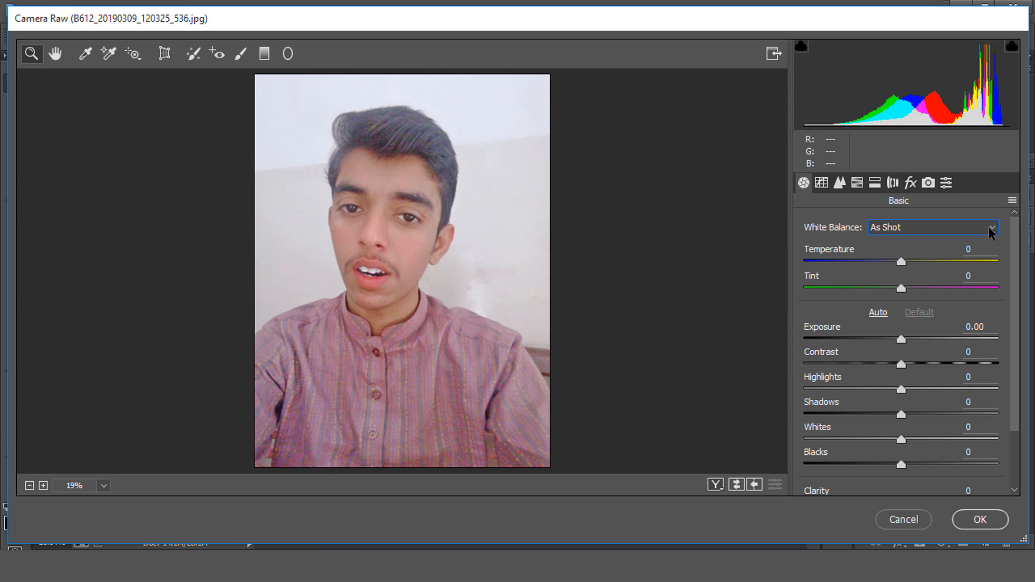
Set Exposure to -0.35, Contrast to +42, Highlights to -42, Shadows to -17 and Whites to +30 in the Basic adjustments
click(900, 340)
drag(900, 341, 894, 344)
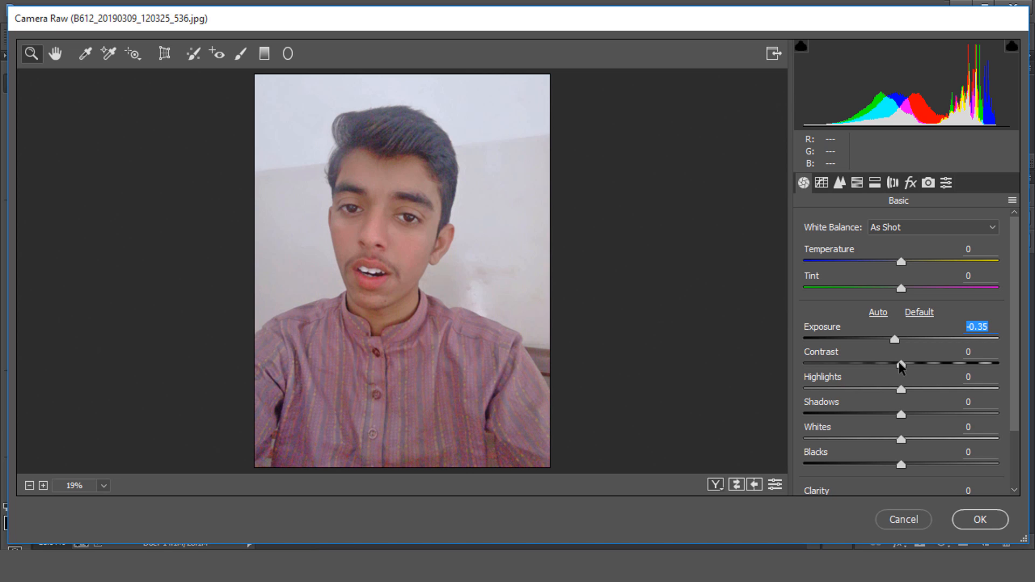
drag(900, 365, 889, 415)
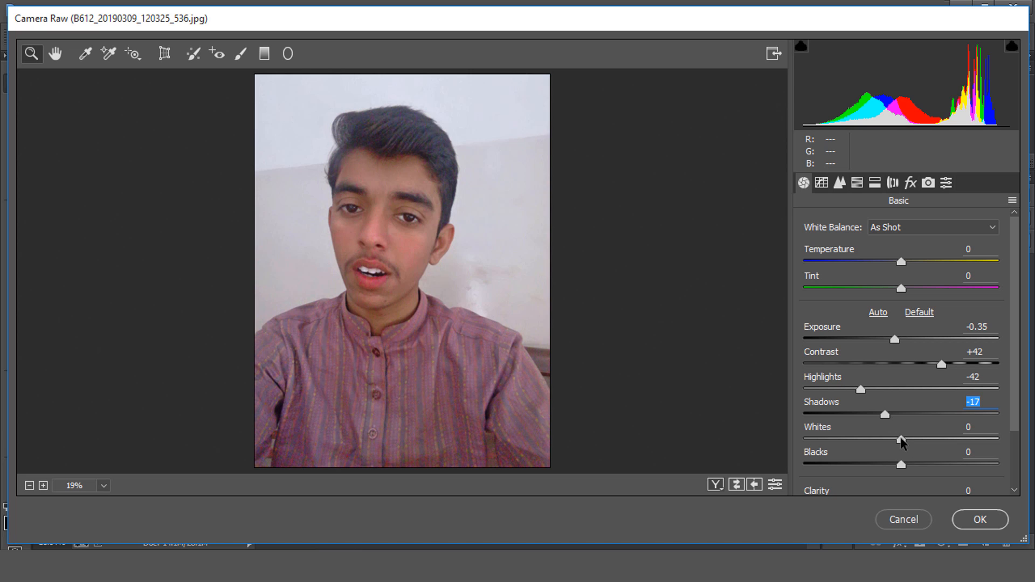
drag(900, 439, 930, 443)
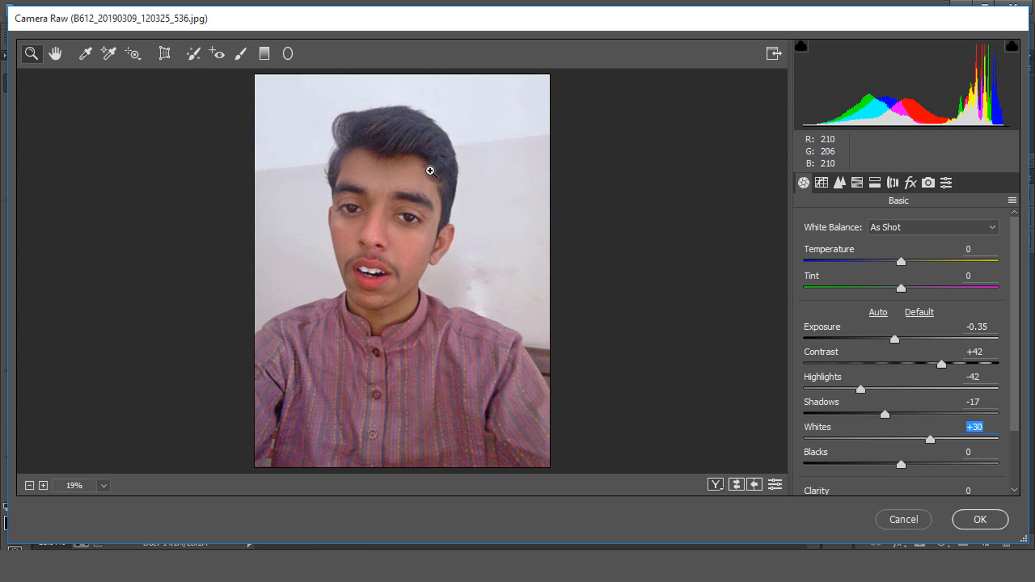
Set Blacks to -13 and Clarity to +15 in the Basic adjustments
scroll(884, 426, down, 1)
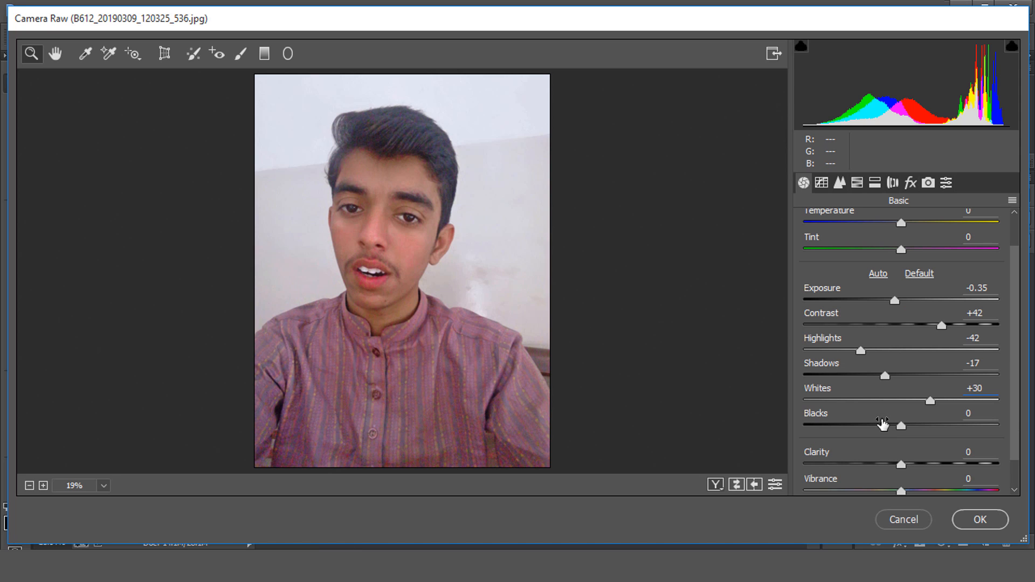
drag(901, 429, 888, 425)
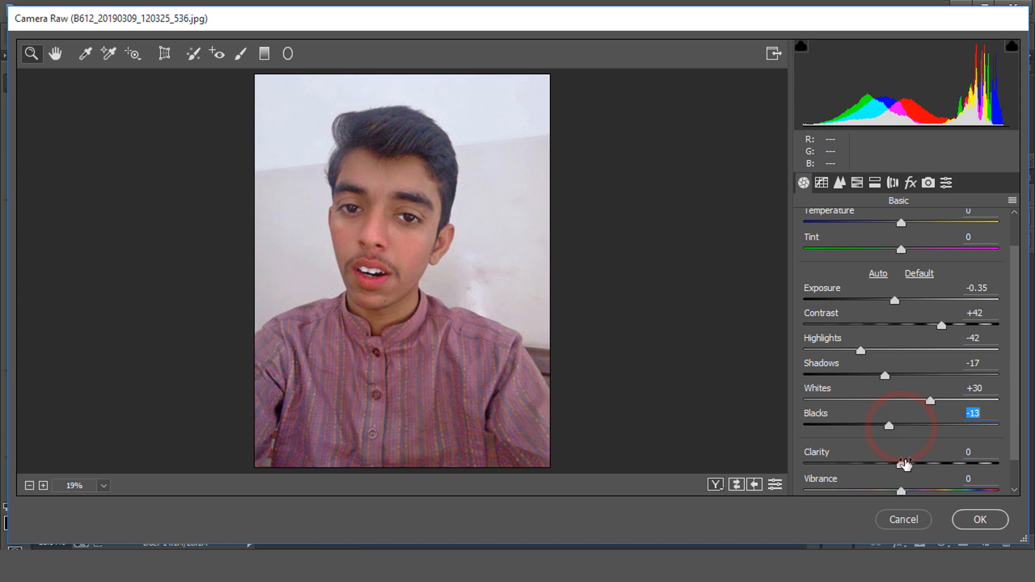
click(901, 465)
mouse_move(901, 466)
mouse_down()
mouse_move(937, 467)
mouse_move(916, 470)
mouse_up()
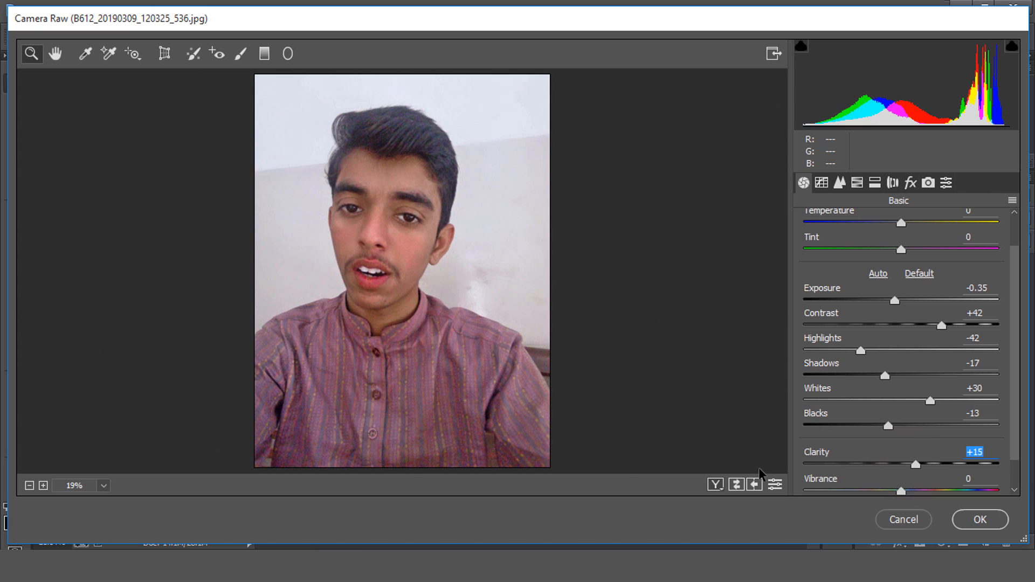
scroll(923, 456, down, 1)
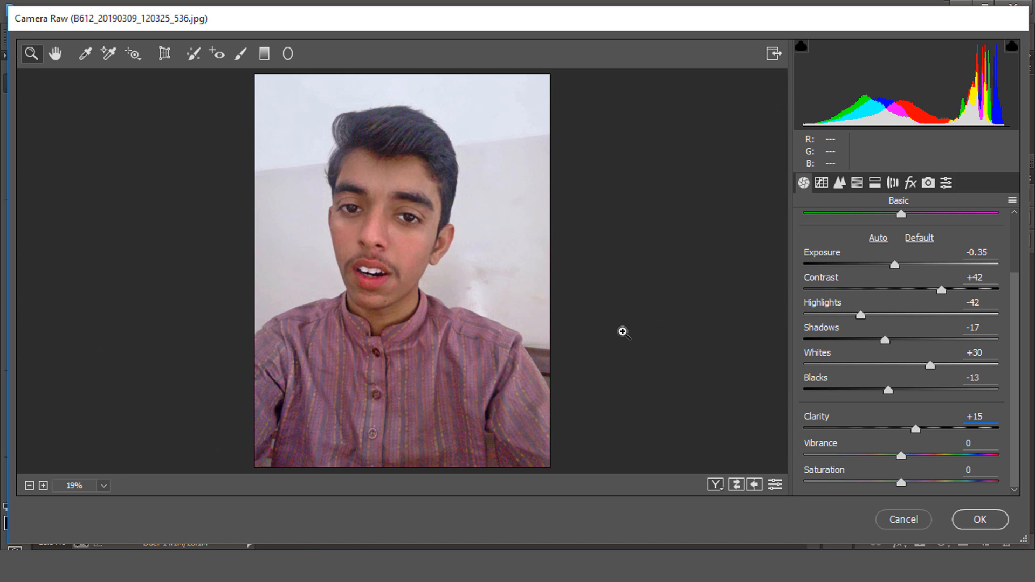
Smooth the portrait by setting the Noise Reduction Luminance to 100 in the Detail adjustments
click(822, 183)
click(839, 183)
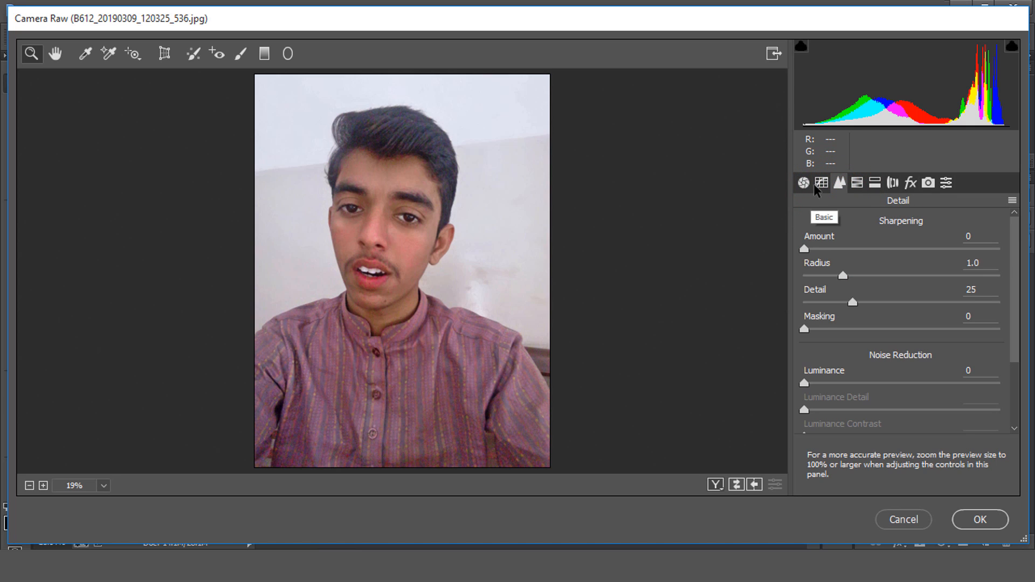
click(821, 183)
click(839, 182)
drag(804, 384, 998, 383)
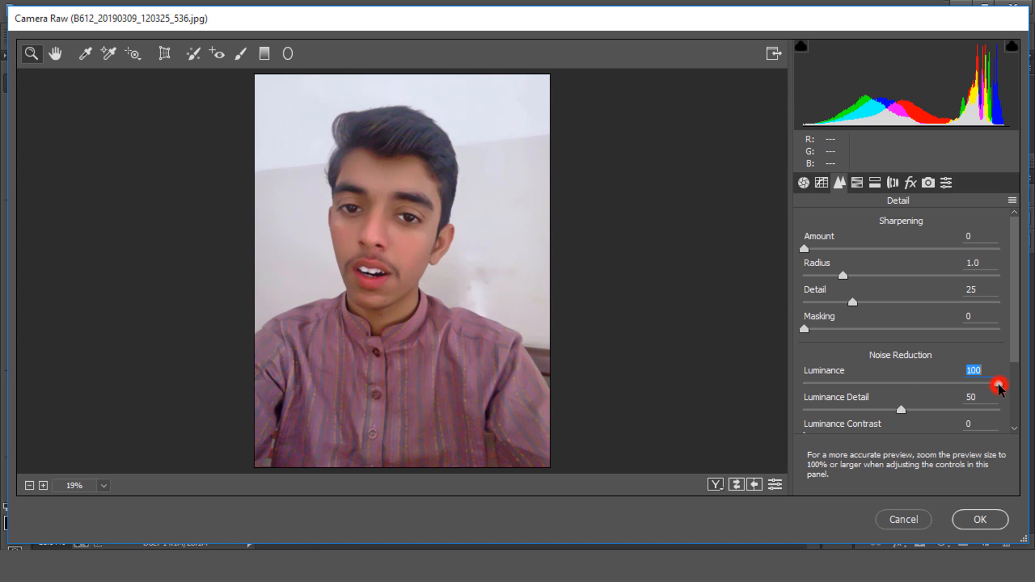
Set the Noise Reduction Luminance to 77 and the Sharpening Amount to 6 in the Detail adjustments
drag(998, 384, 957, 384)
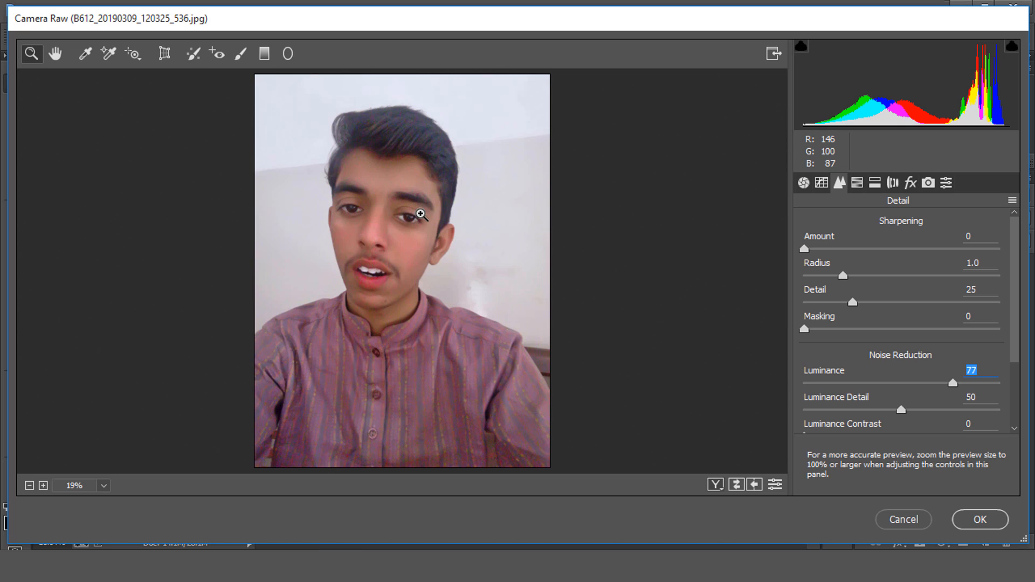
drag(804, 251, 805, 251)
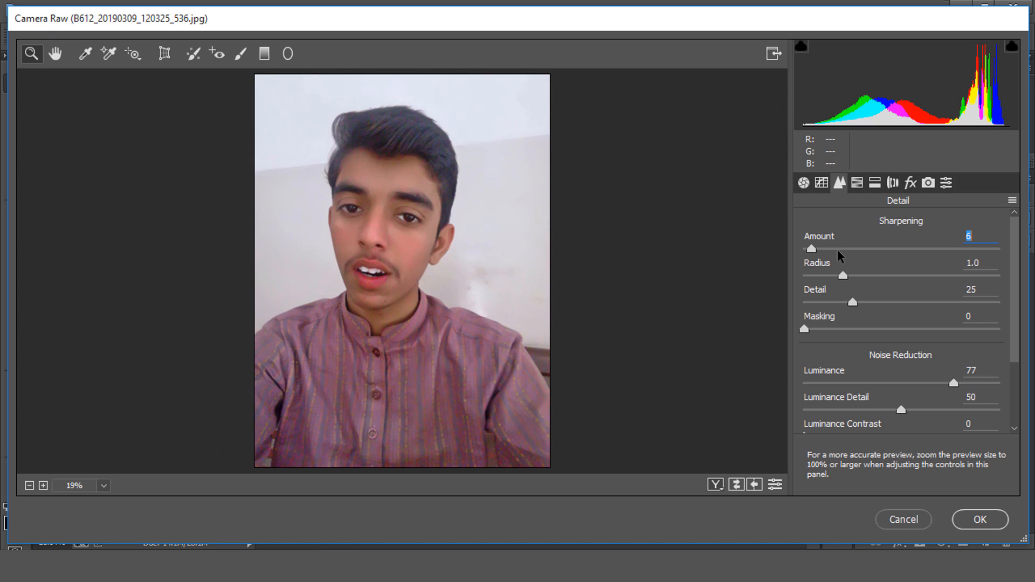
Reduce the color cast in the hair by setting HSL Saturation to -65 for Purples, -60 for Greens and -18 for Magentas
click(857, 183)
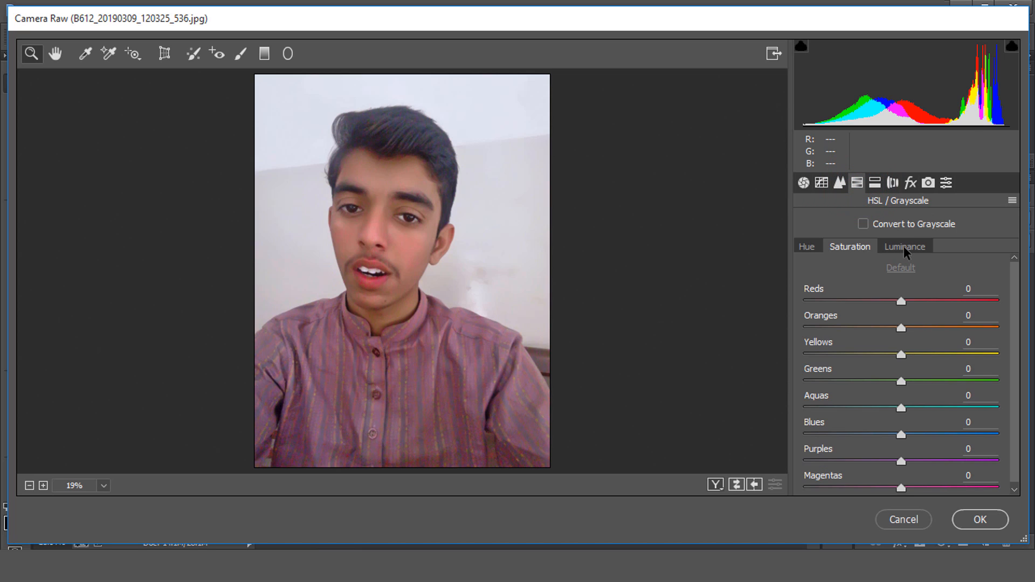
click(814, 247)
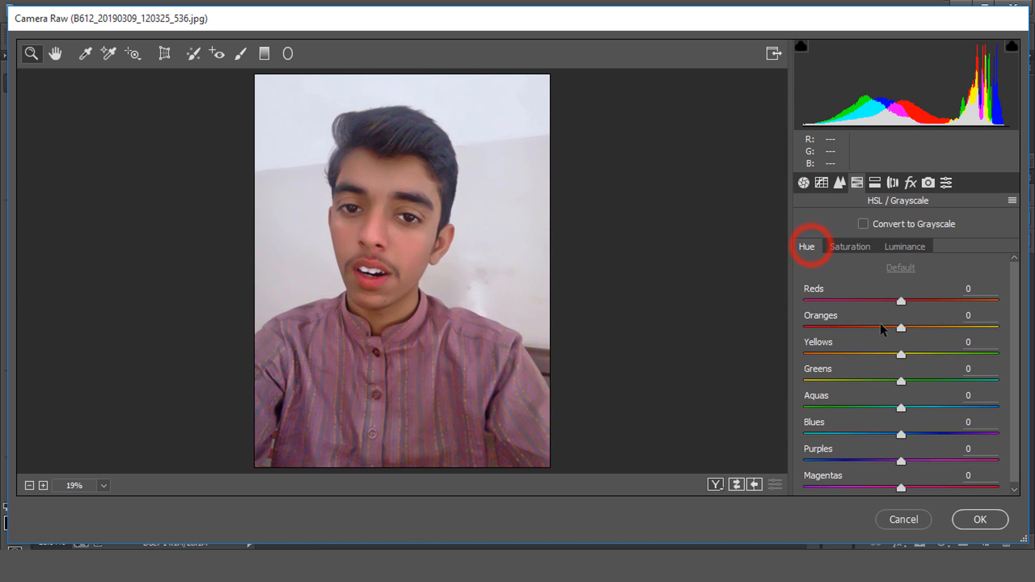
click(844, 248)
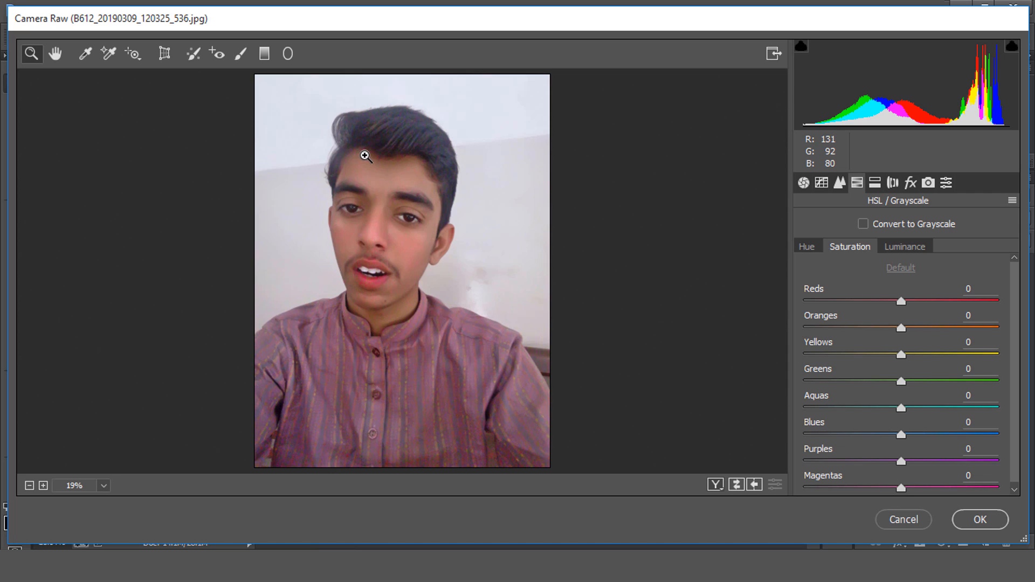
click(386, 140)
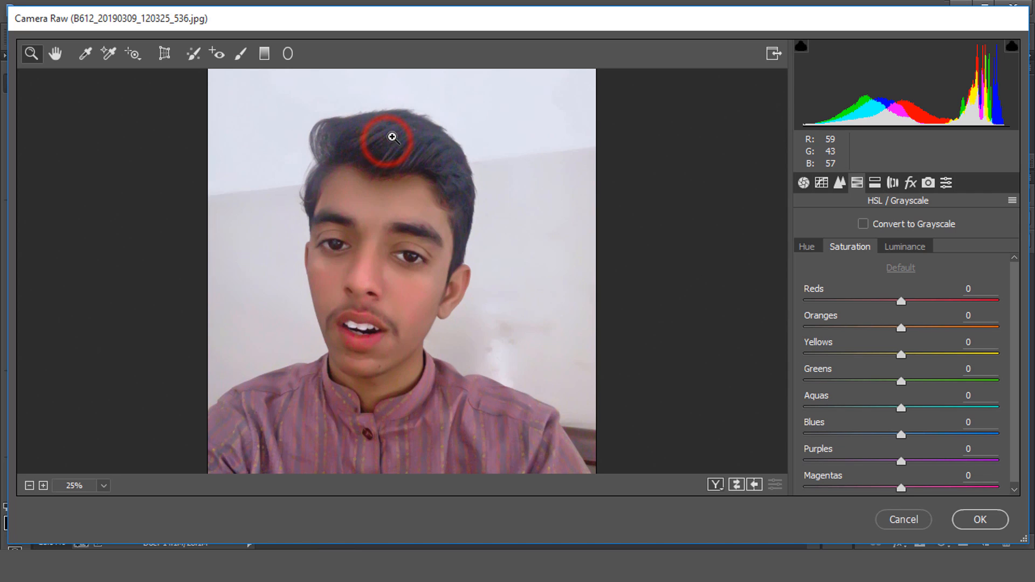
drag(392, 138, 393, 167)
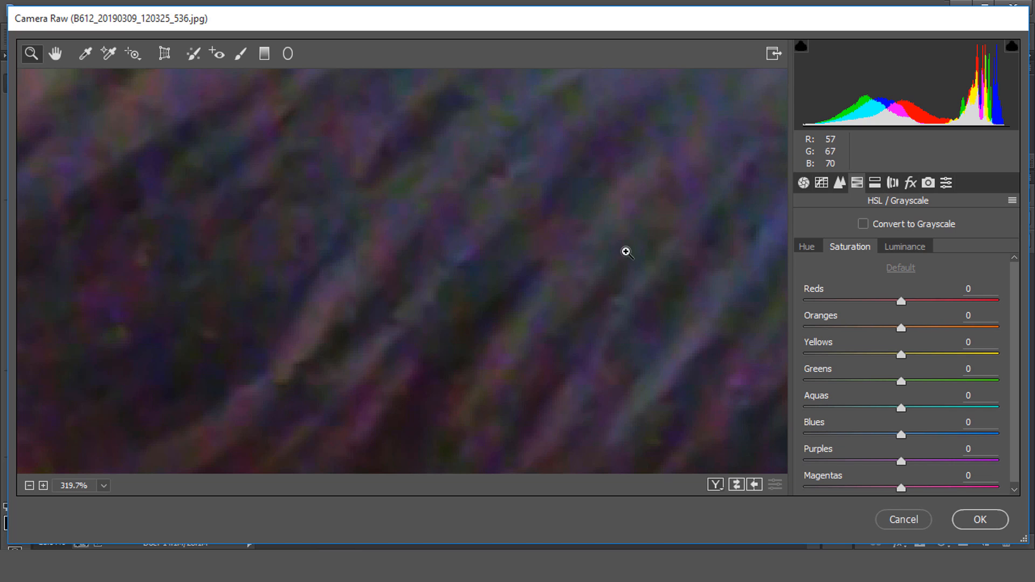
drag(901, 462, 838, 463)
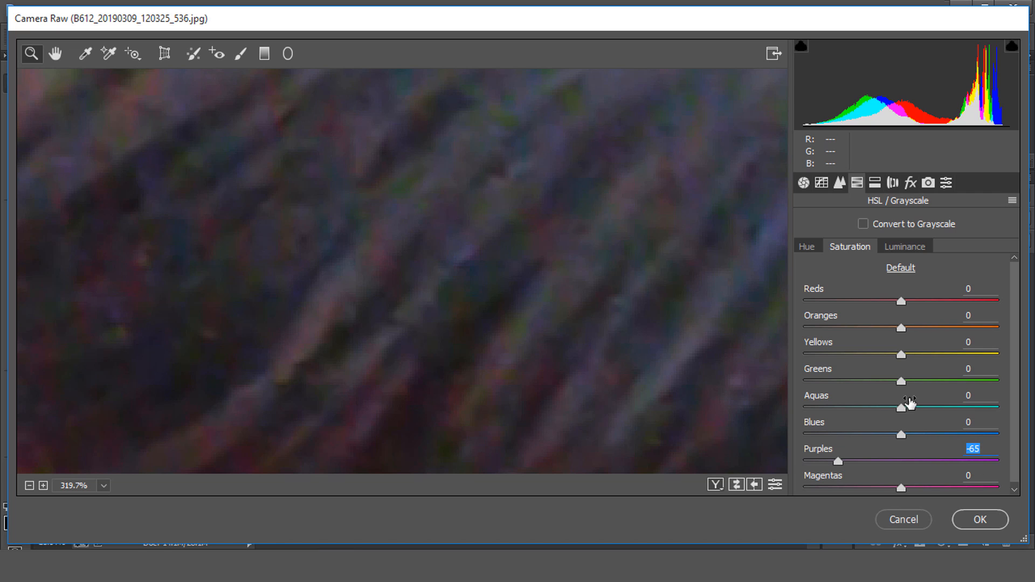
drag(901, 383, 828, 394)
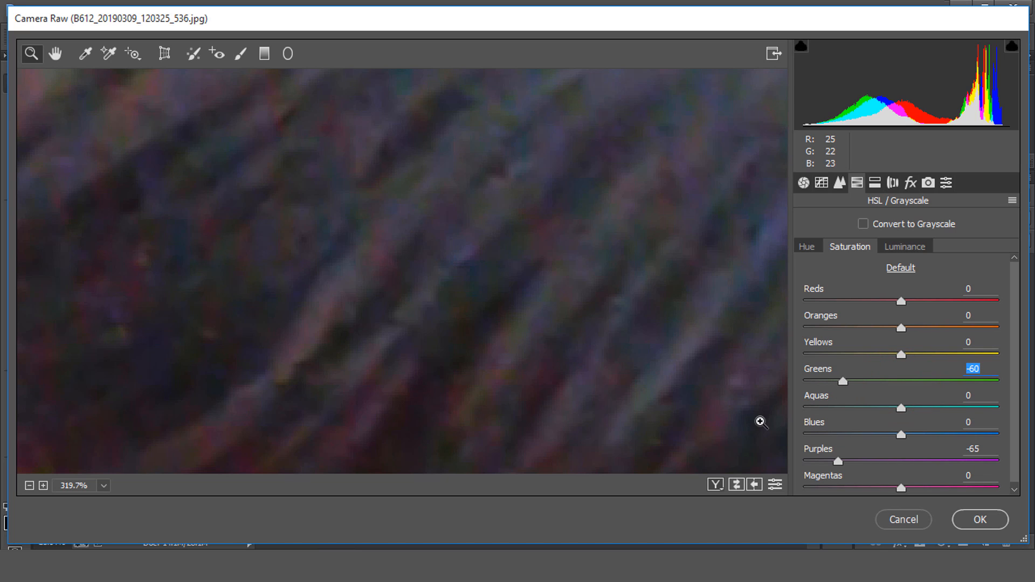
mouse_move(901, 488)
mouse_down()
mouse_move(803, 487)
mouse_move(883, 488)
mouse_up()
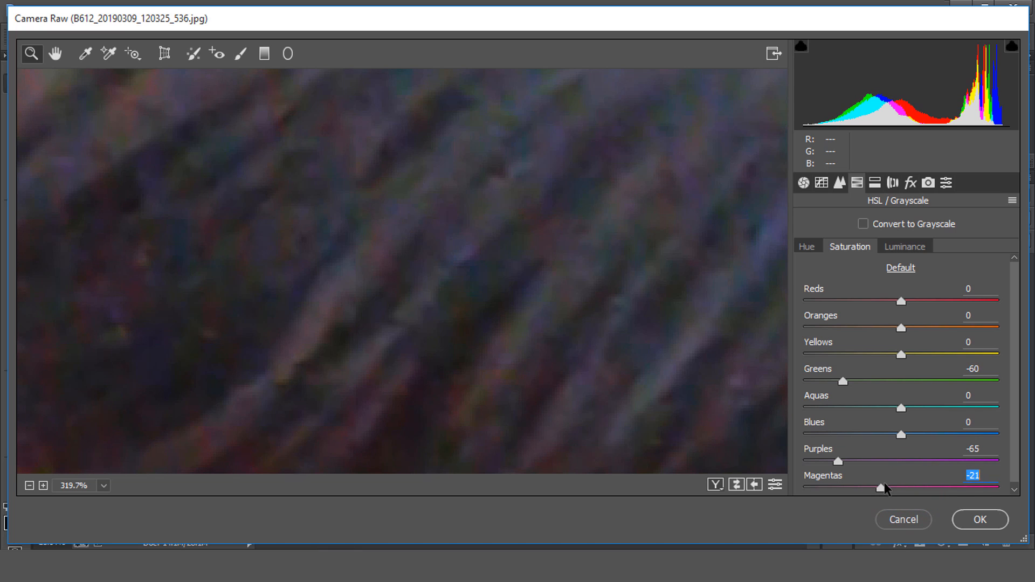
click(103, 485)
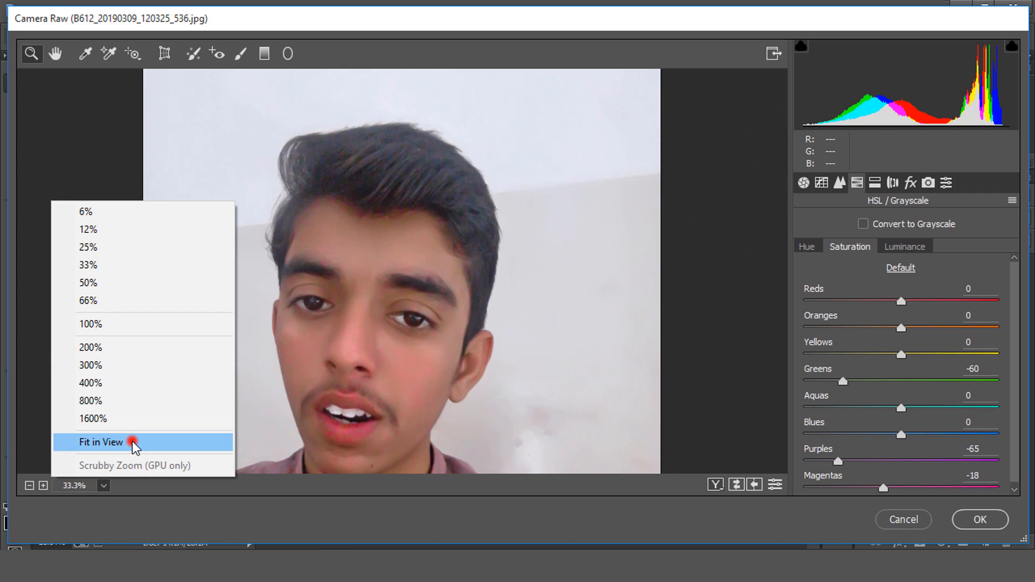
click(131, 441)
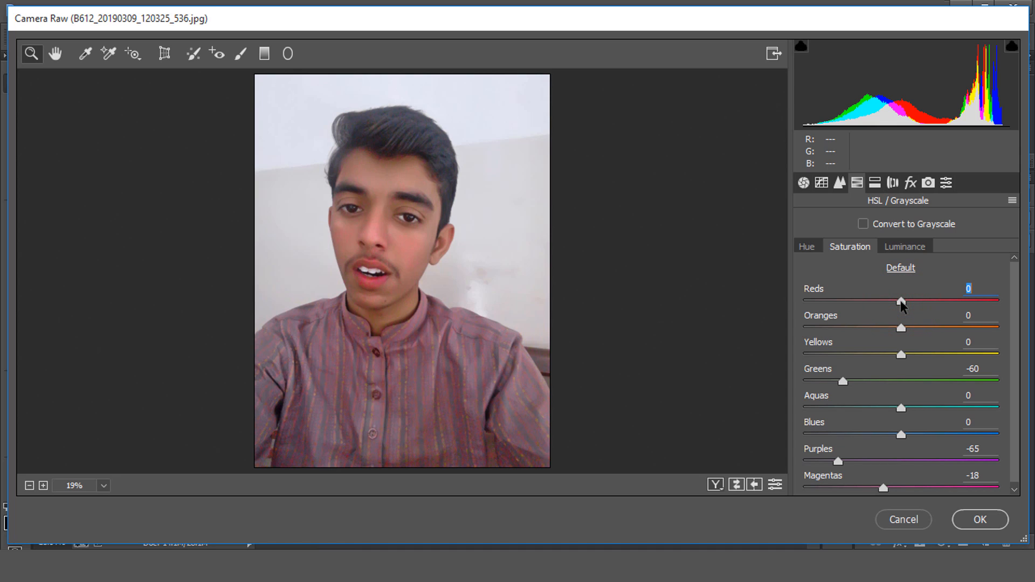
Set the HSL Saturation to -41 for Reds, +34 for Oranges and +23 for Magentas
drag(901, 302, 866, 300)
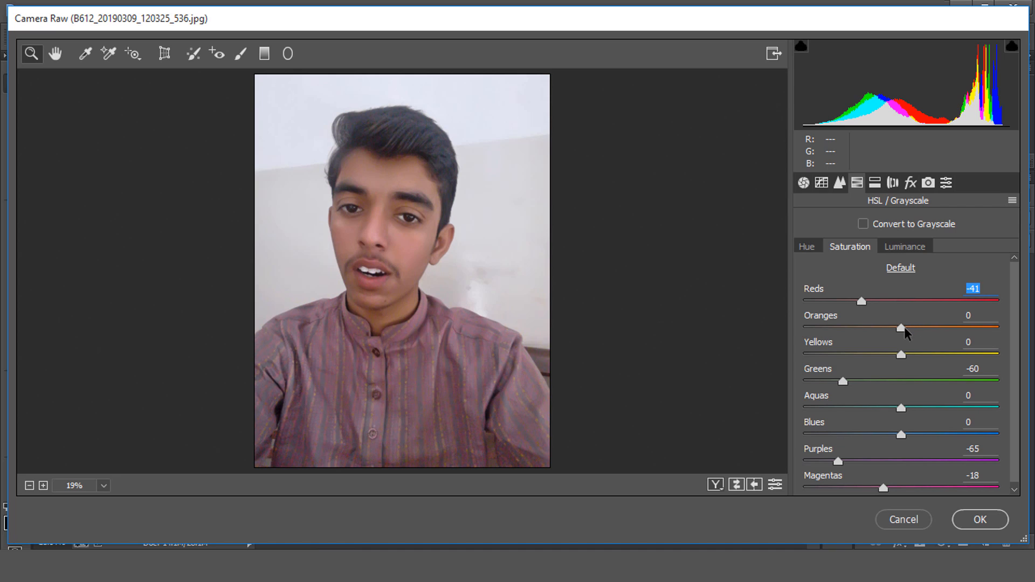
drag(904, 329, 937, 330)
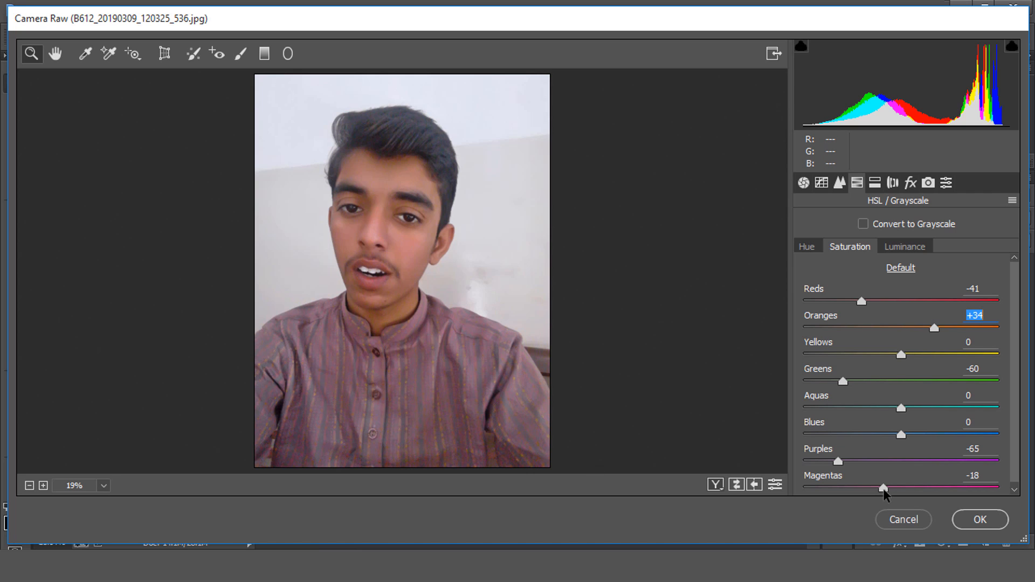
drag(883, 489, 928, 497)
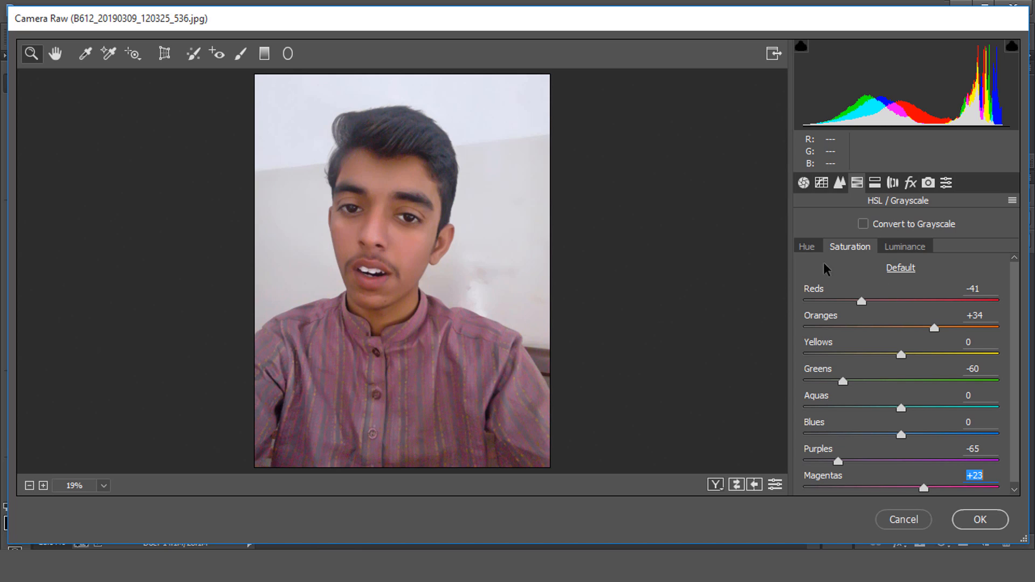
click(850, 250)
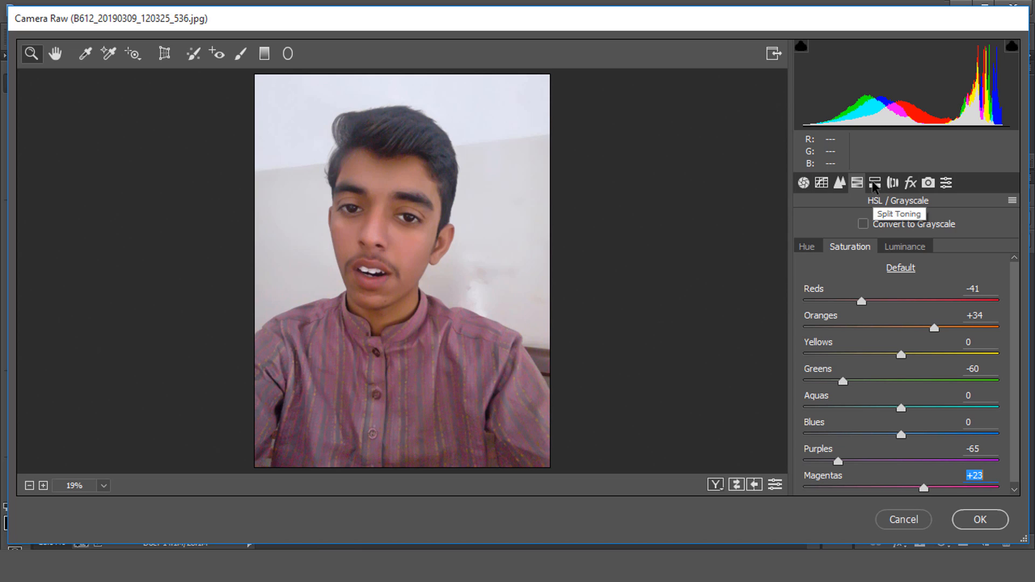
Try a Split Toning highlight tint with Hue 180 and Saturation 25, and reset both values to 0
click(874, 184)
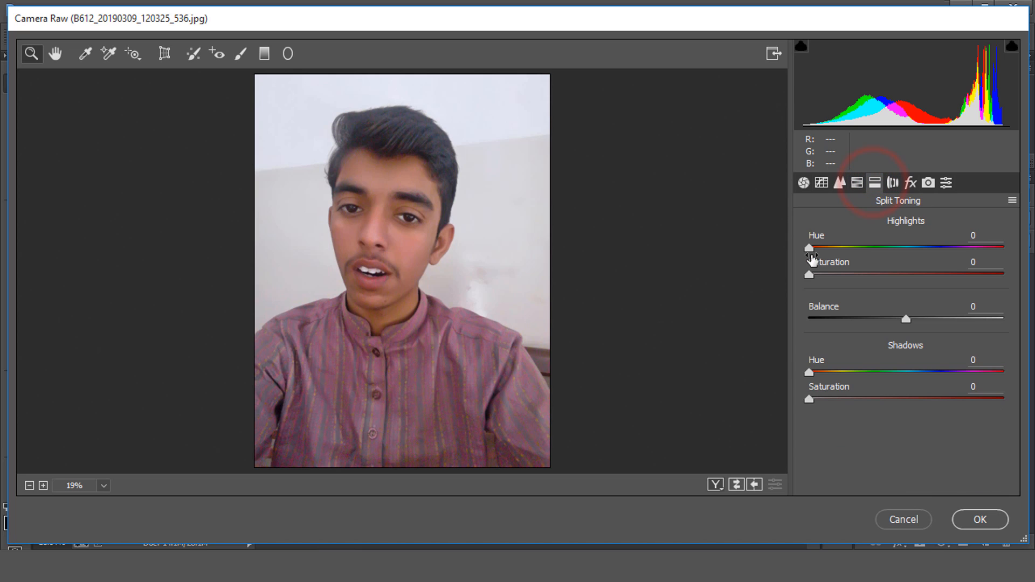
drag(808, 248, 904, 246)
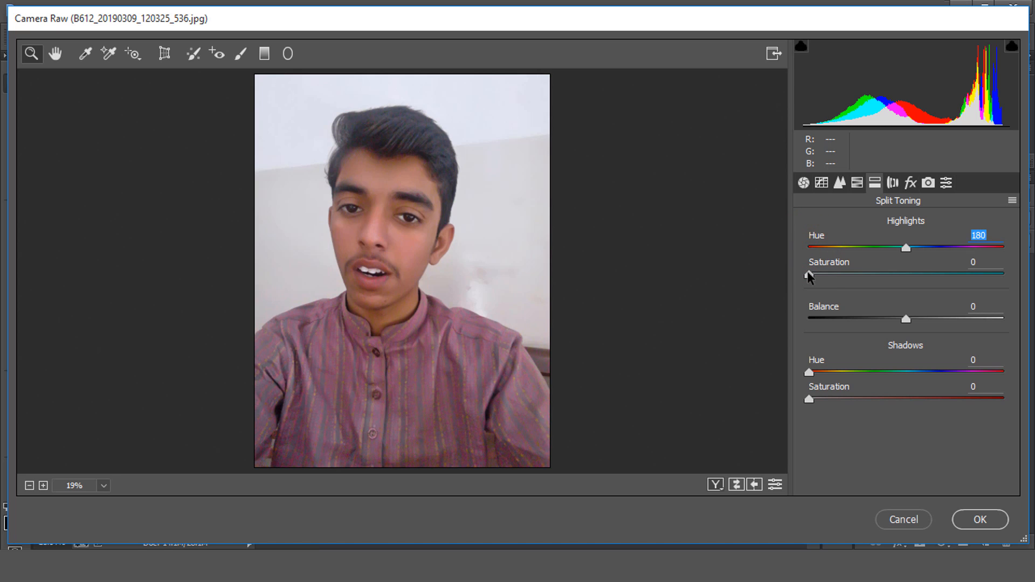
drag(809, 276, 858, 285)
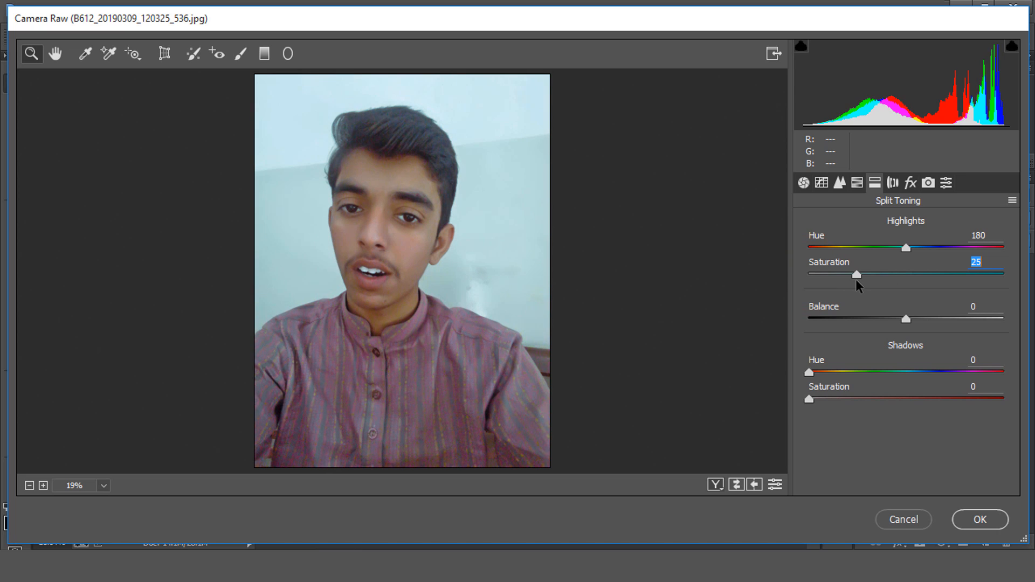
double_click(906, 247)
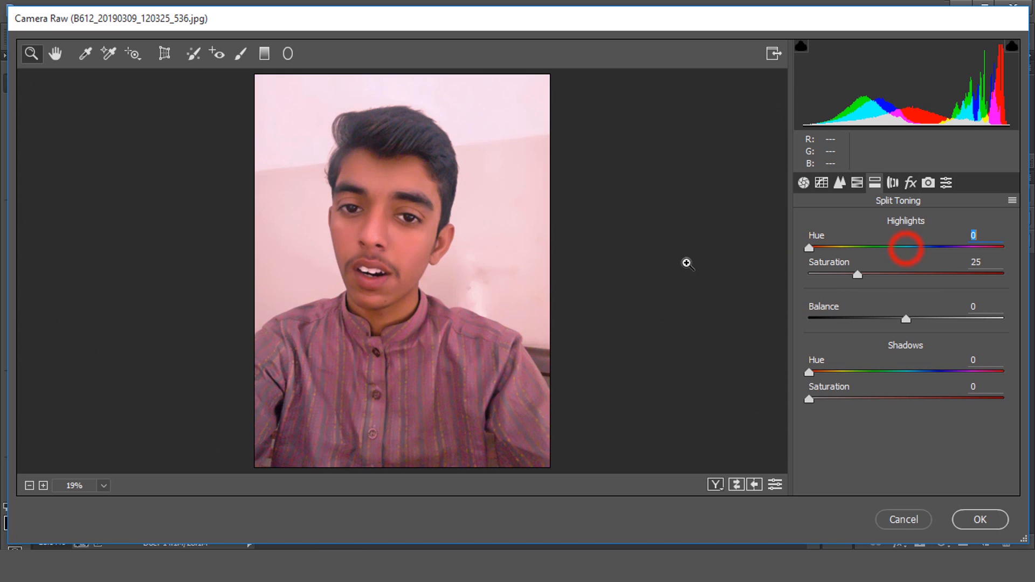
double_click(857, 274)
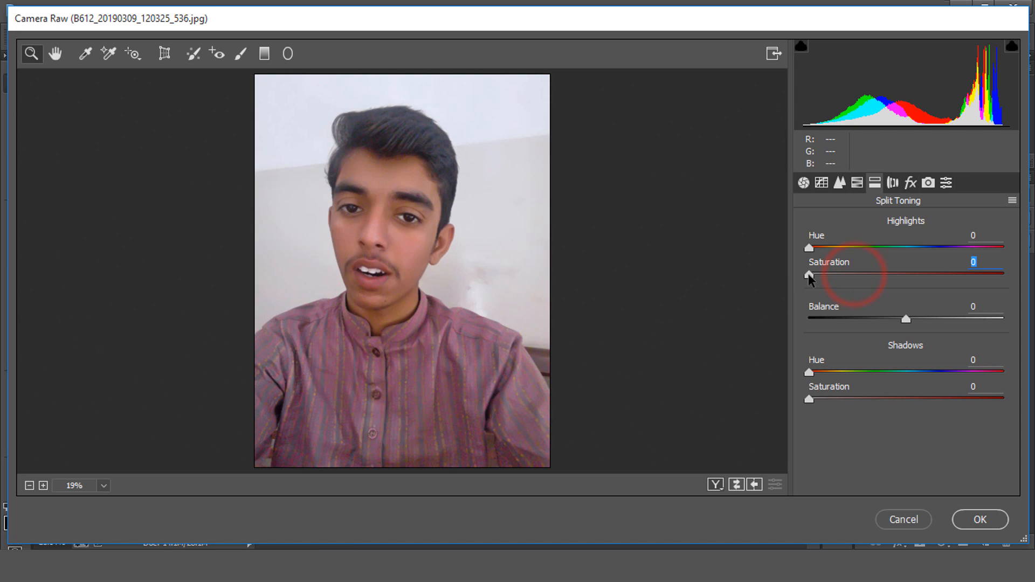
Set the Split Toning Highlights Saturation to 3, and the Shadows Hue to 38 with Saturation 13
drag(808, 276, 815, 275)
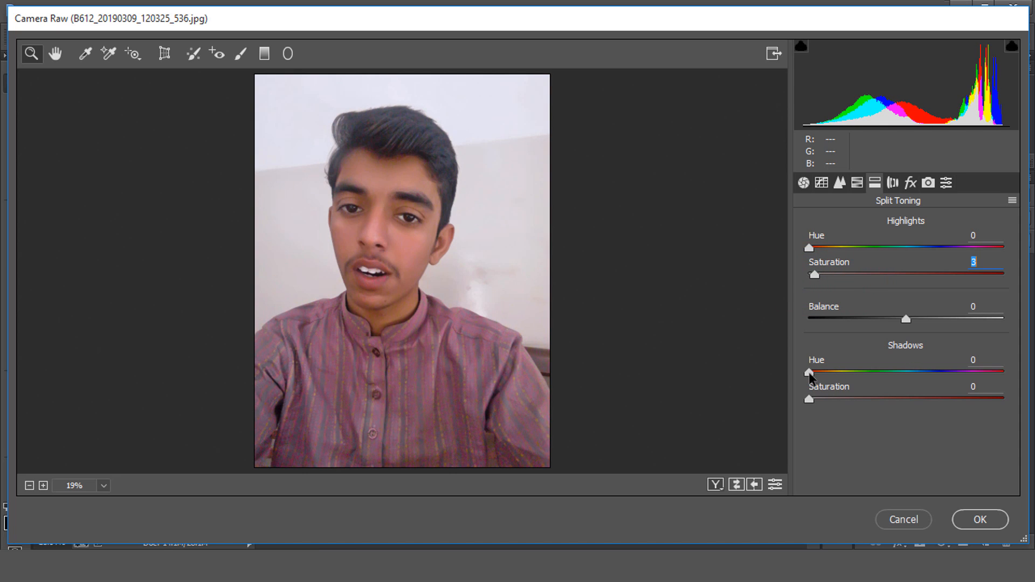
drag(810, 372, 920, 380)
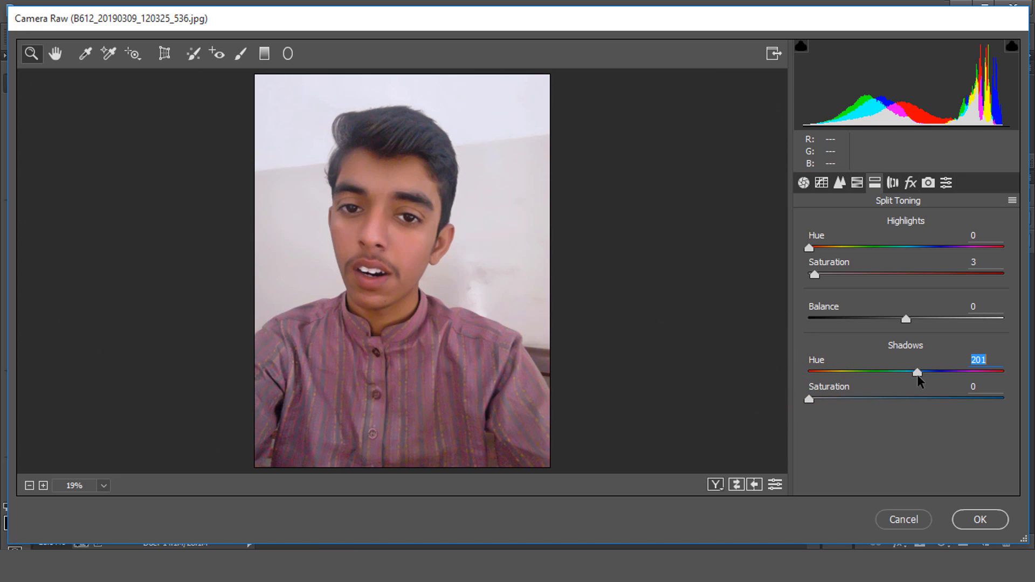
mouse_move(809, 400)
mouse_down()
mouse_move(839, 403)
mouse_move(828, 400)
mouse_up()
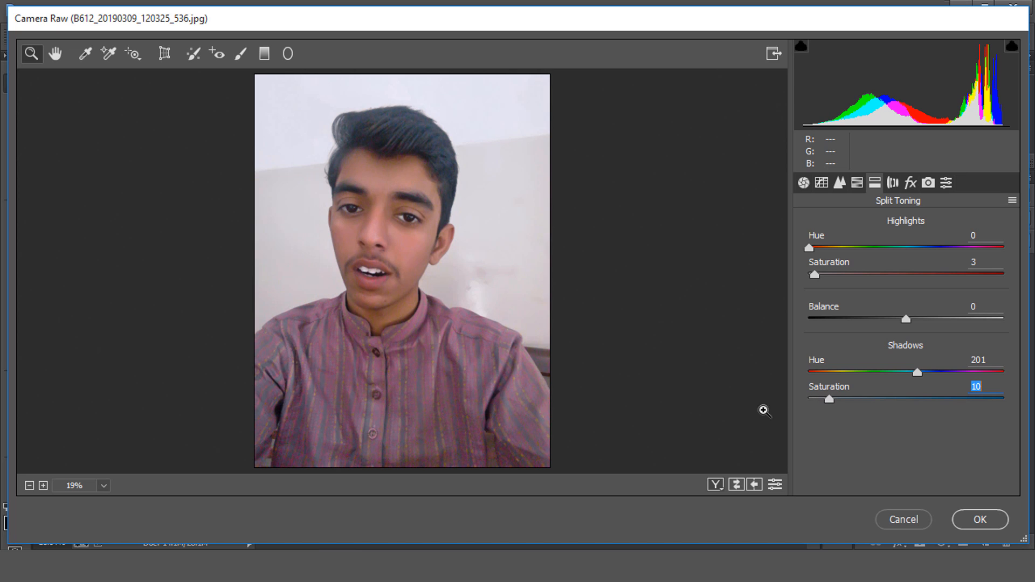
double_click(916, 372)
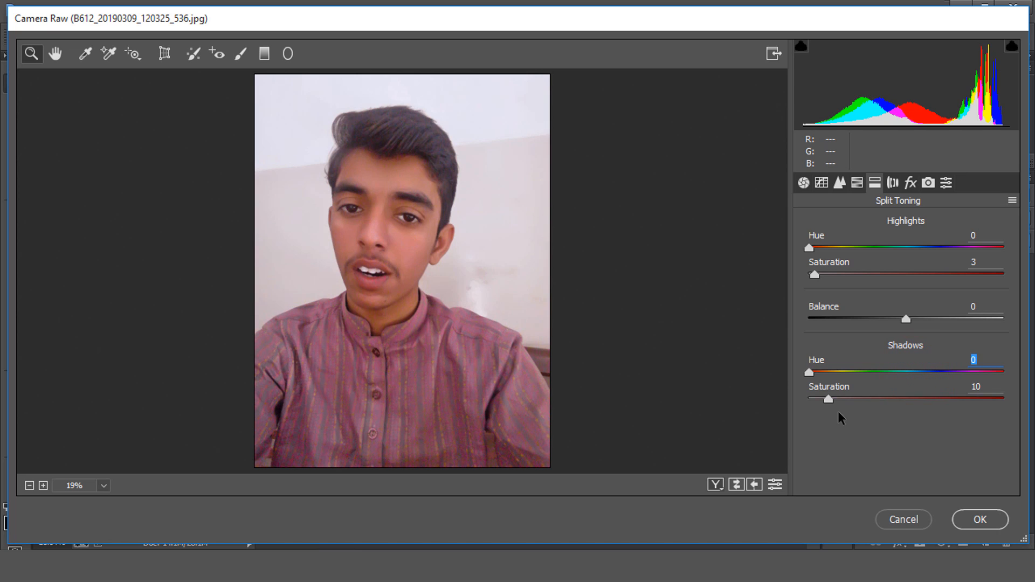
drag(808, 372, 831, 403)
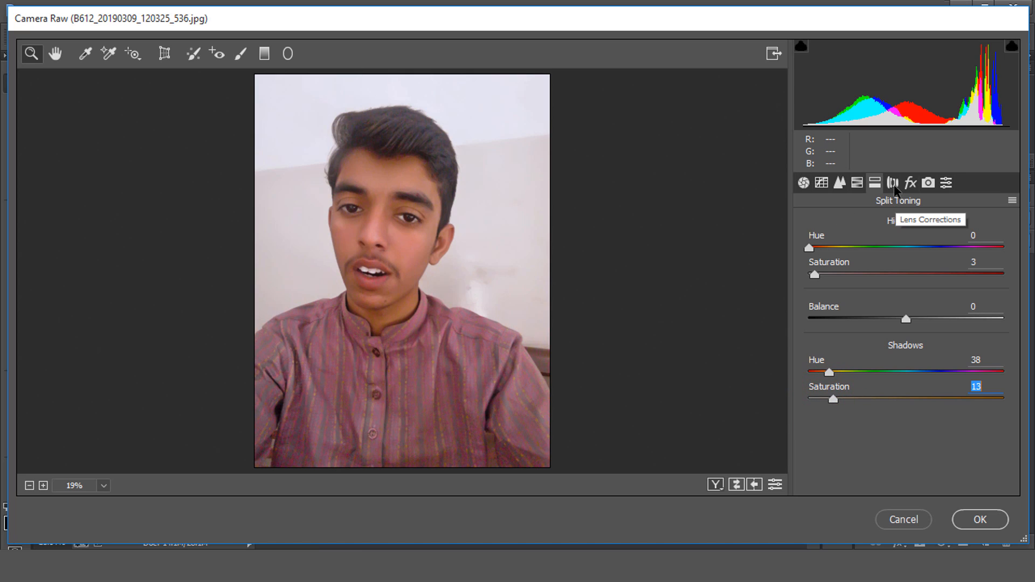
Add a Post Crop Vignetting Amount of -15 in the Effects adjustments and apply the Camera Raw filter
click(910, 184)
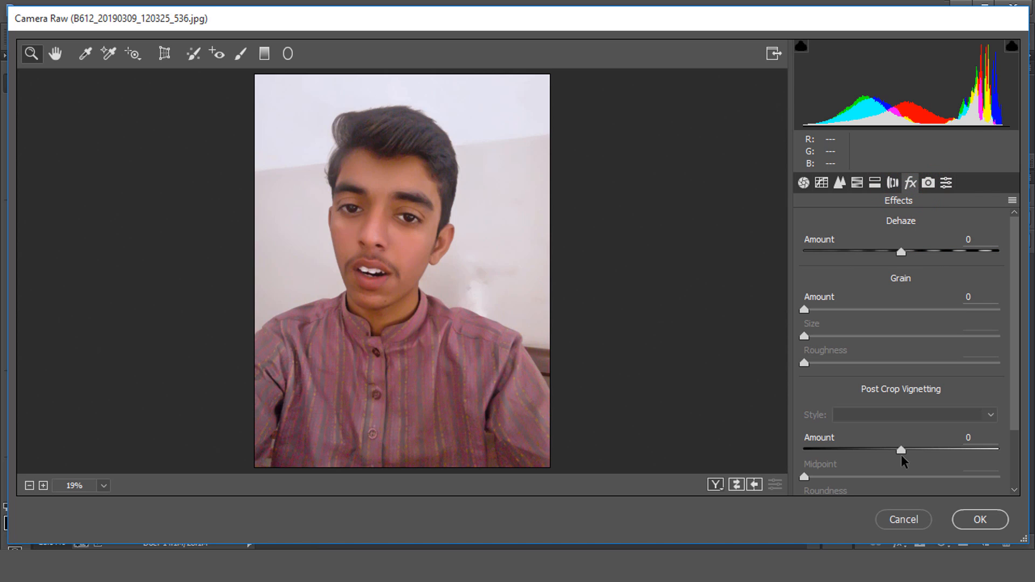
click(901, 451)
mouse_move(900, 452)
mouse_down()
mouse_move(776, 455)
mouse_move(924, 451)
mouse_move(776, 454)
mouse_move(899, 451)
mouse_move(885, 453)
mouse_up()
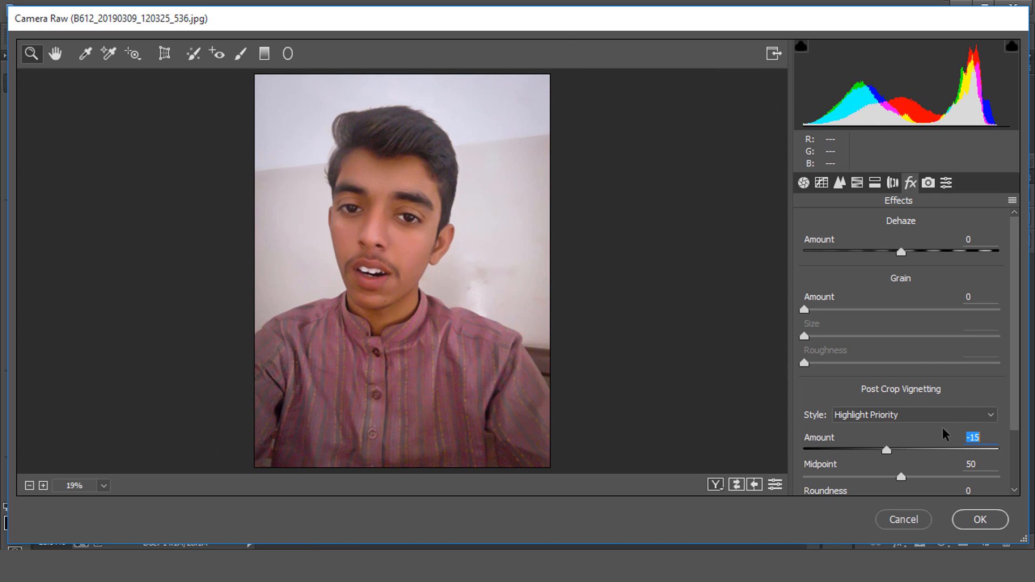
click(983, 522)
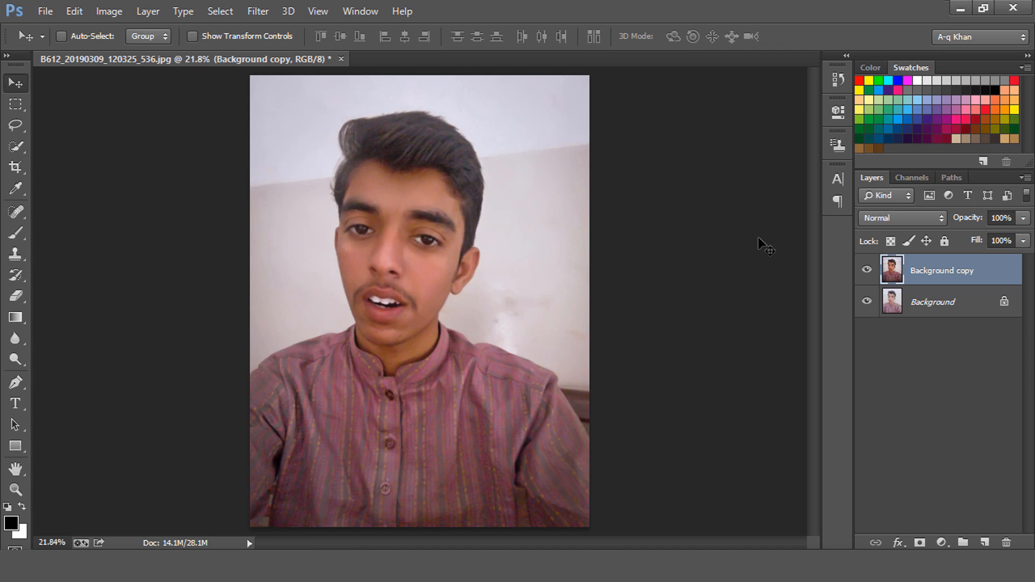
Hide and show the Background copy layer to compare the edited portrait with the original
click(865, 271)
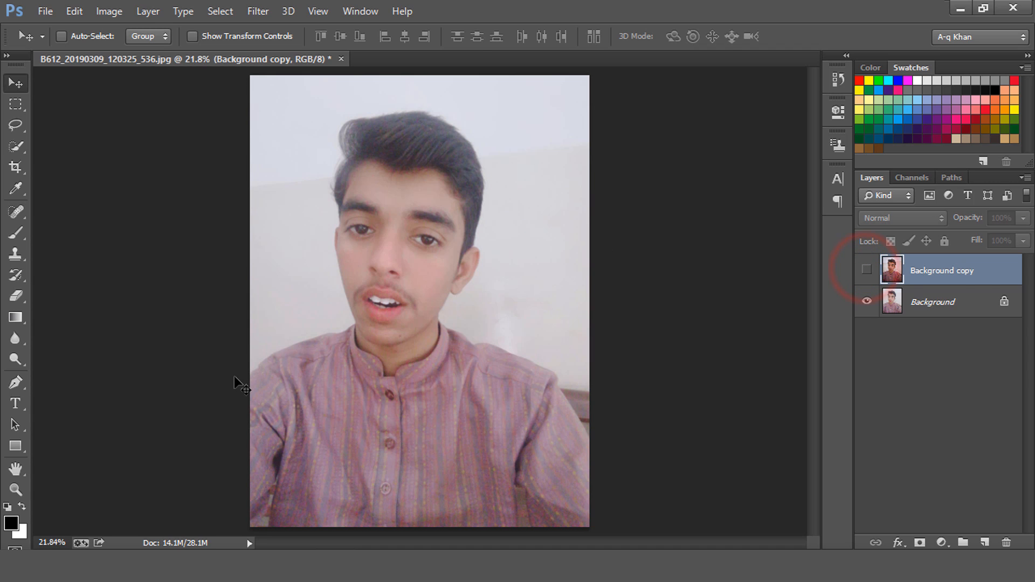
click(868, 270)
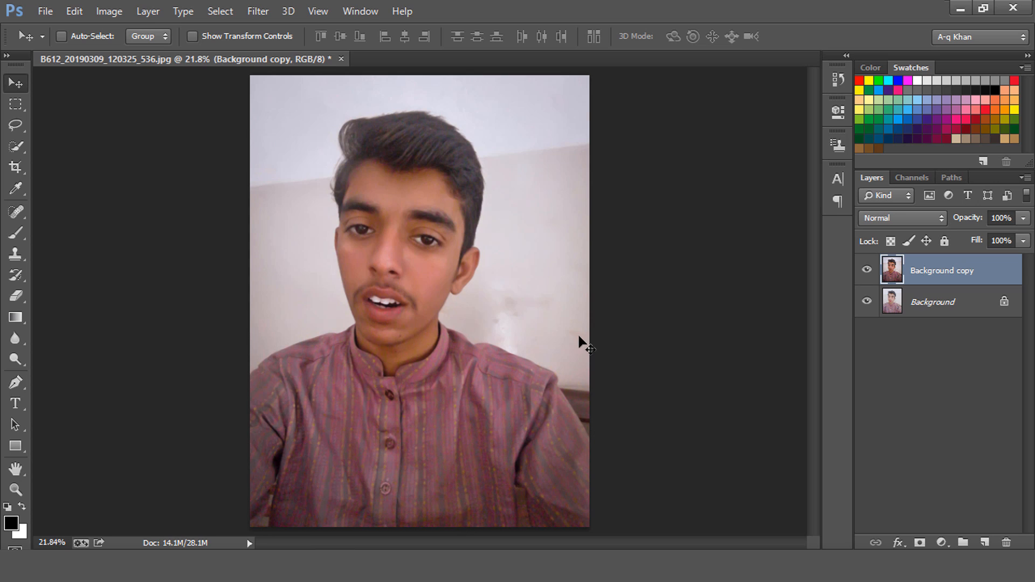
Duplicate the Background copy layer and apply the Imagenomic Noiseware Professional filter to the duplicate with the Default settings
drag(992, 273, 985, 543)
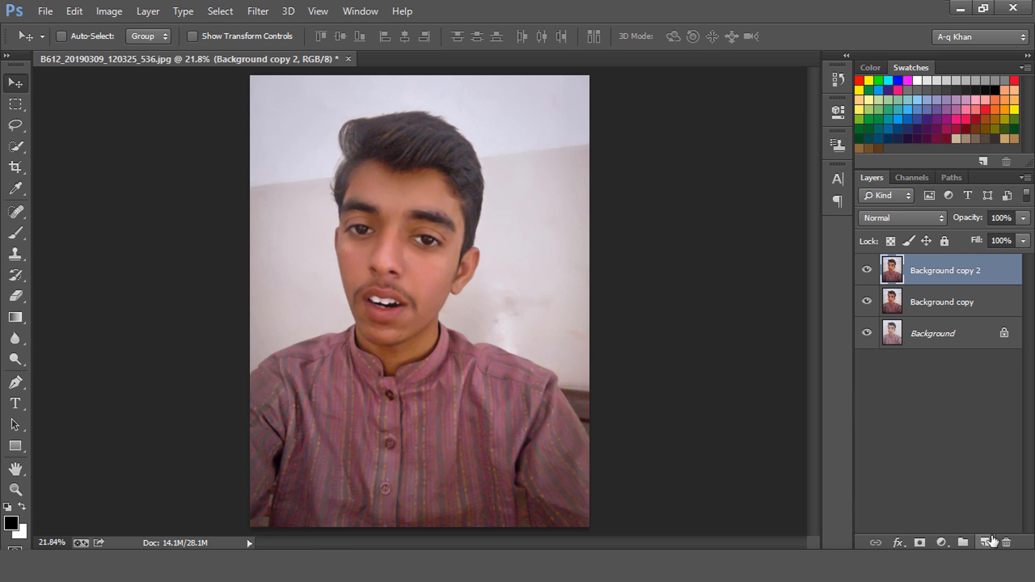
click(259, 10)
mouse_move(358, 369)
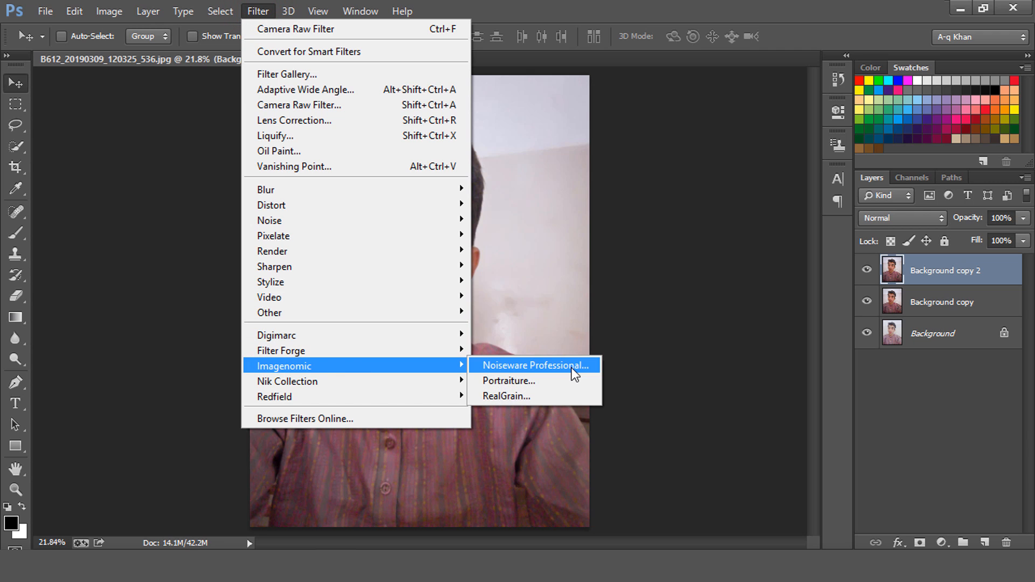
click(512, 367)
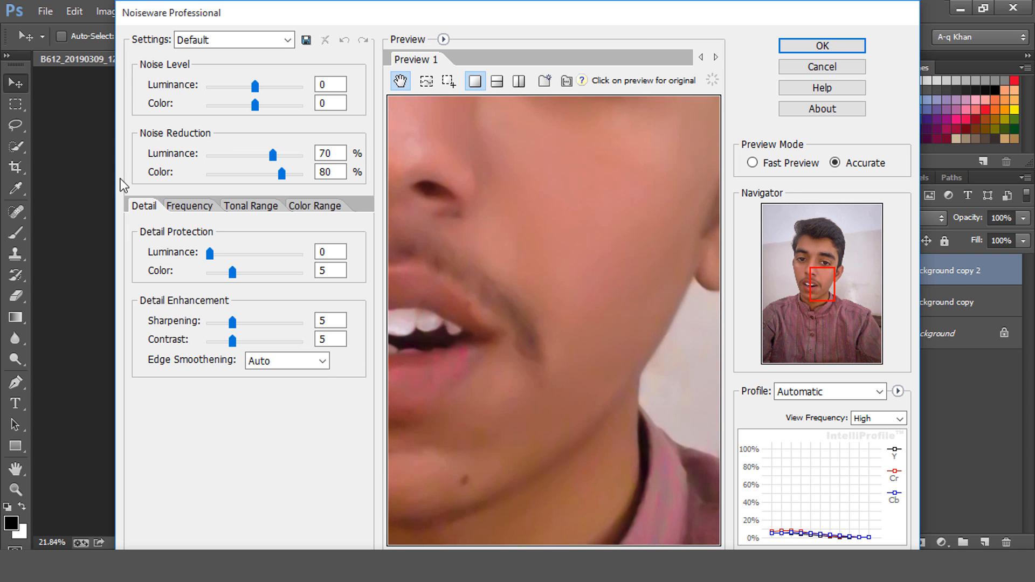
click(847, 51)
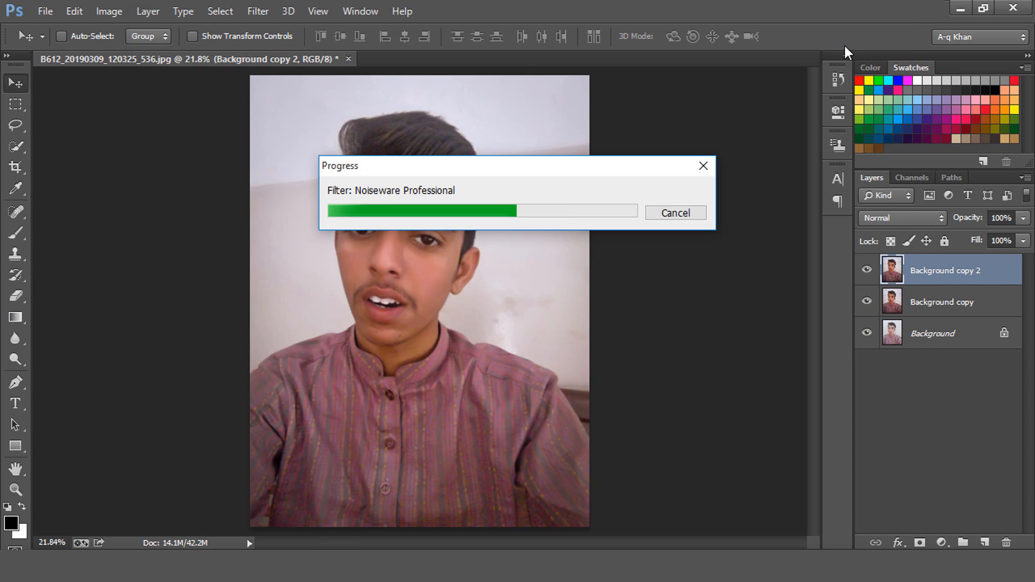
Hide and show the Background copy 2 layer to compare the noise-reduced face and shirt with the layer below
click(866, 269)
click(866, 269)
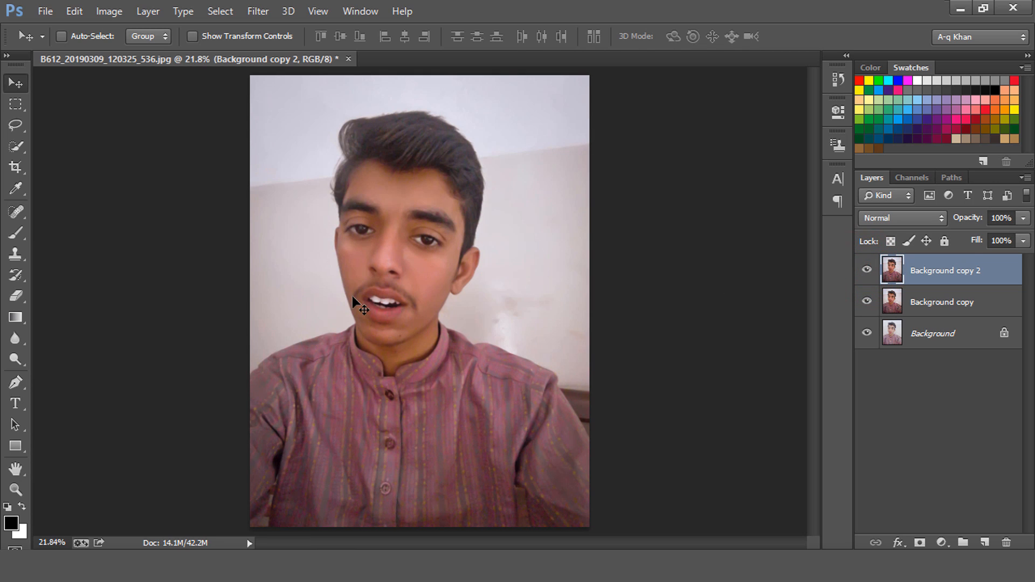
key(ctrl+plus)
key(ctrl+plus)
key(ctrl+plus)
key(ctrl+plus)
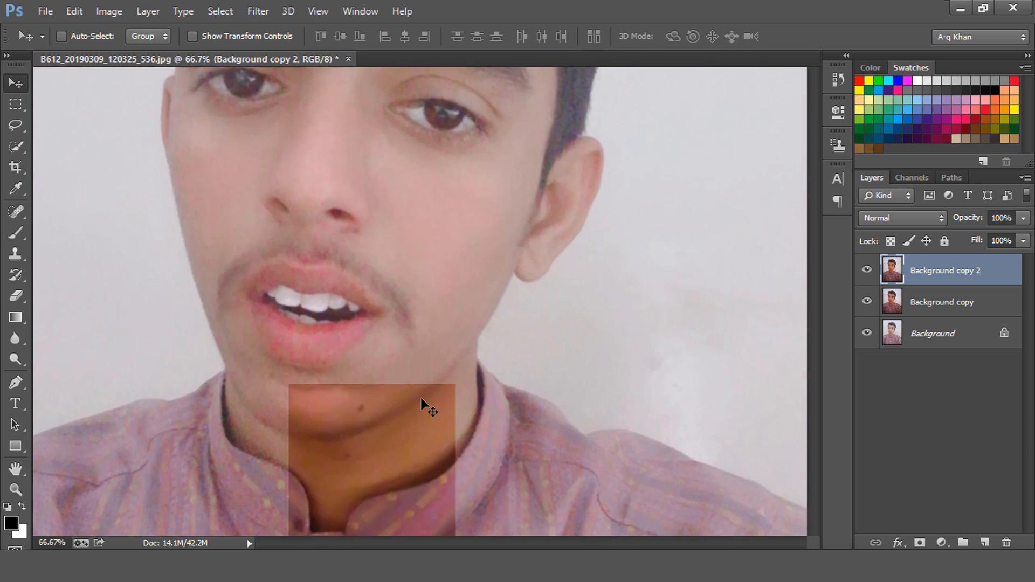
mouse_move(434, 462)
mouse_down()
mouse_move(417, 137)
mouse_move(428, 108)
mouse_up()
drag(489, 201, 502, 423)
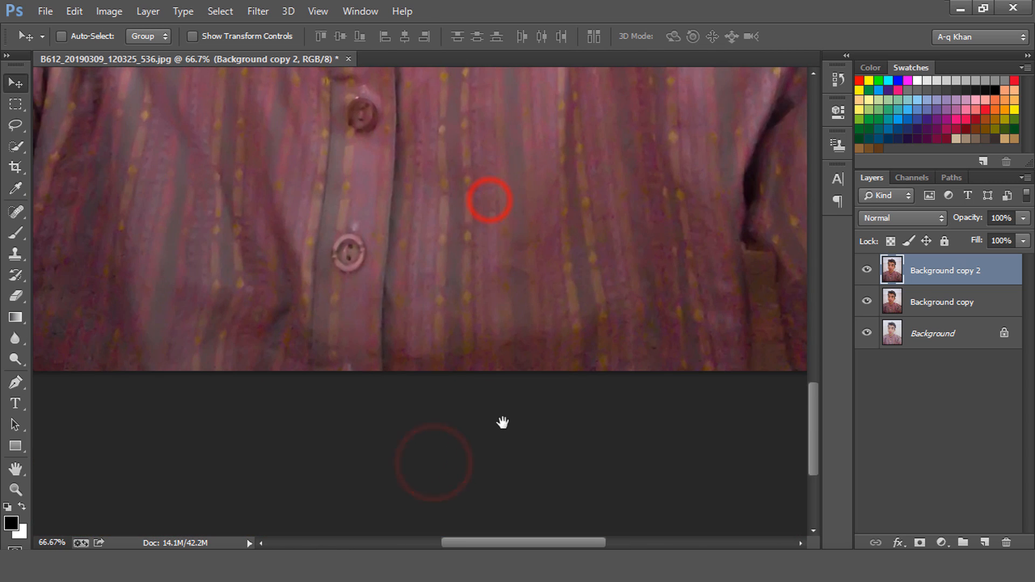
click(866, 270)
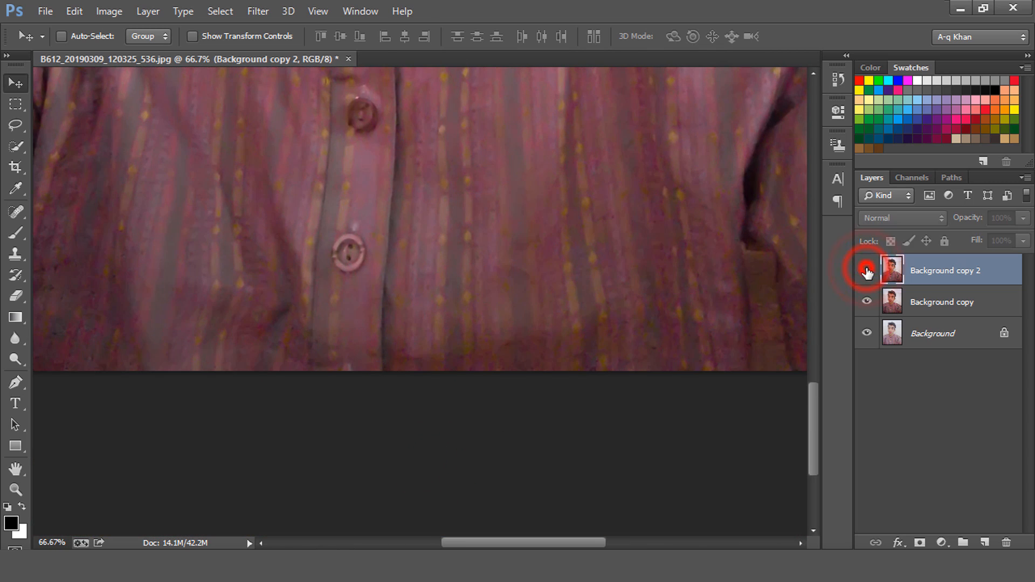
key(ctrl+0)
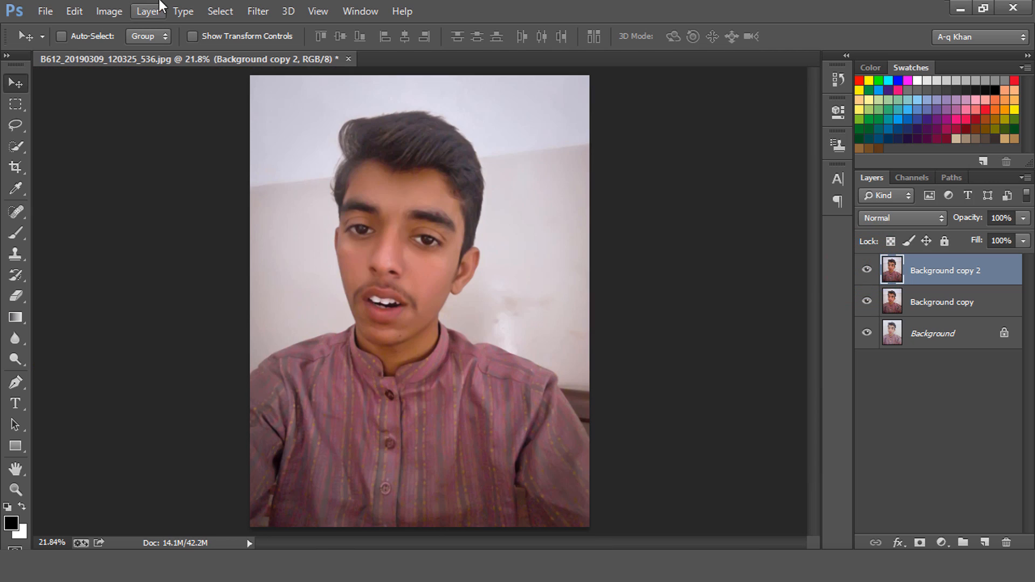
Apply the Imagenomic Portraiture filter to the Background copy 2 layer with the Default preset
click(244, 6)
mouse_move(439, 367)
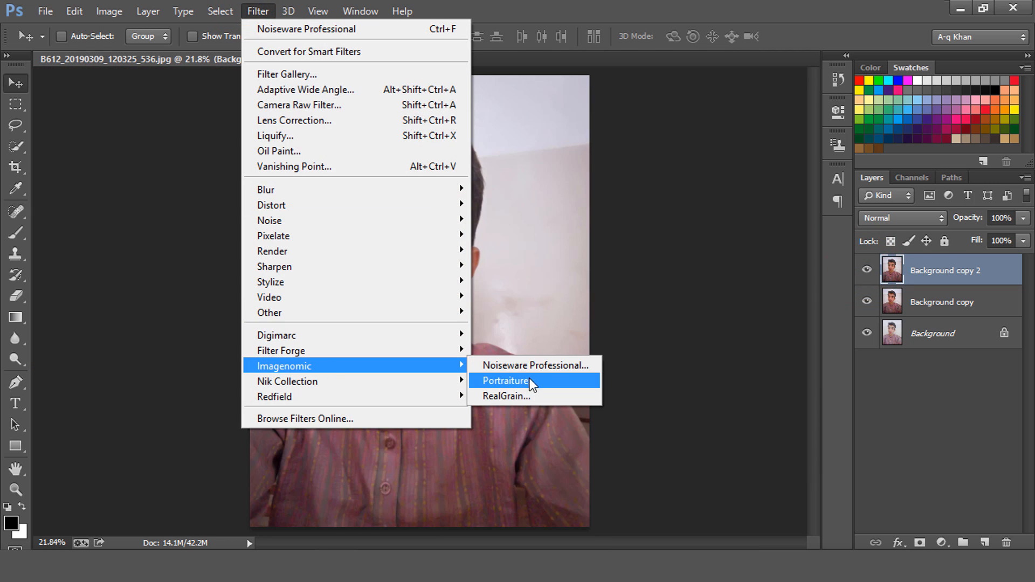
click(567, 380)
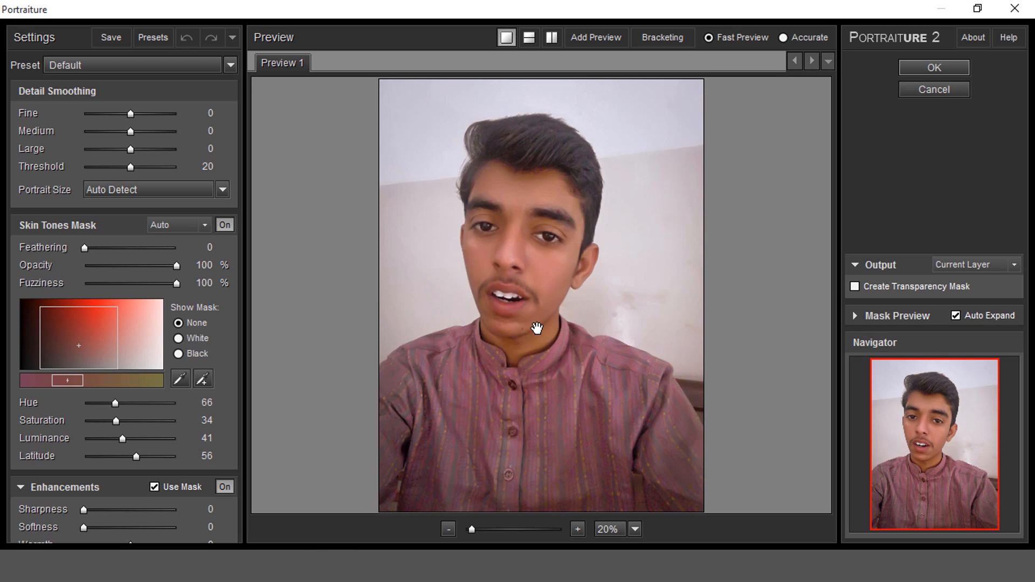
click(520, 264)
click(512, 266)
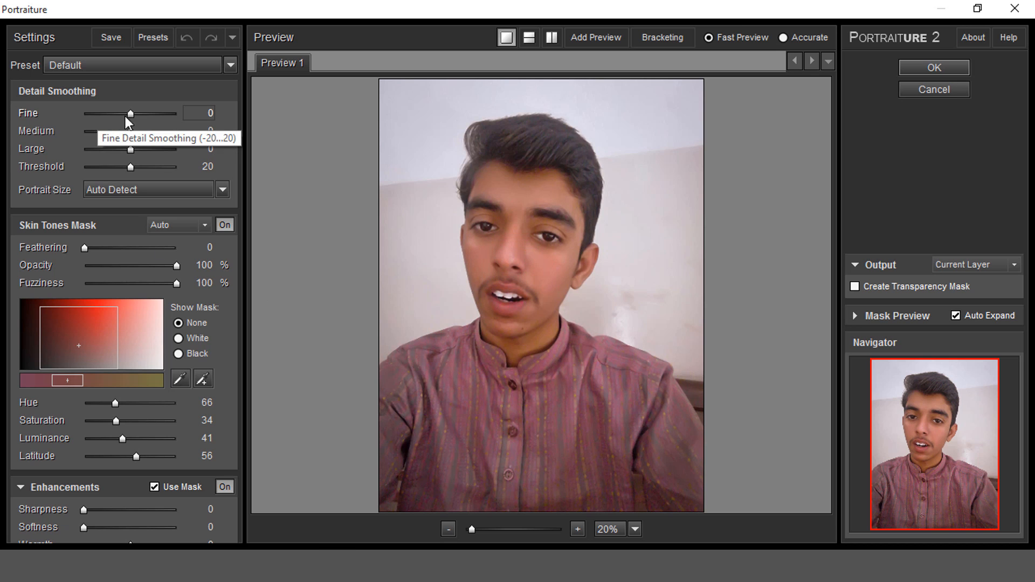
click(917, 67)
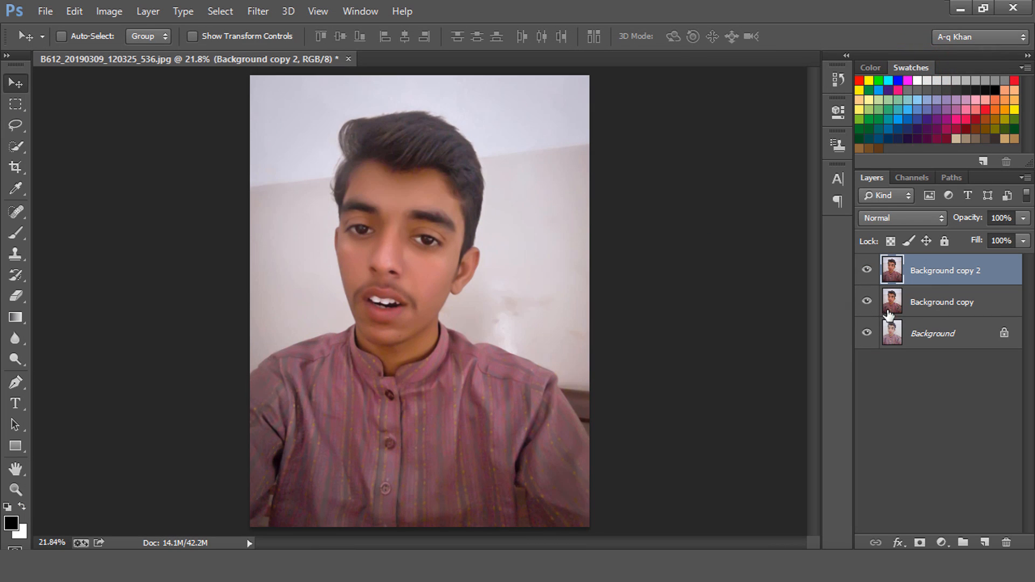
Compare the skin smoothing up close by toggling the visibility of the Background copy 2 layer
click(866, 270)
click(866, 271)
click(866, 271)
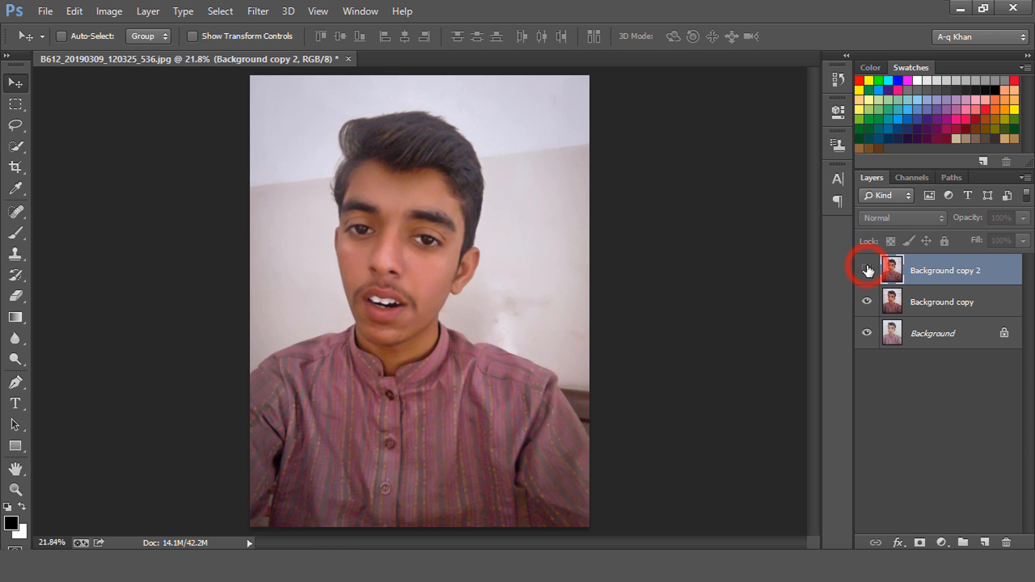
key(ctrl+plus)
key(ctrl+plus)
key(ctrl+plus)
key(ctrl+plus)
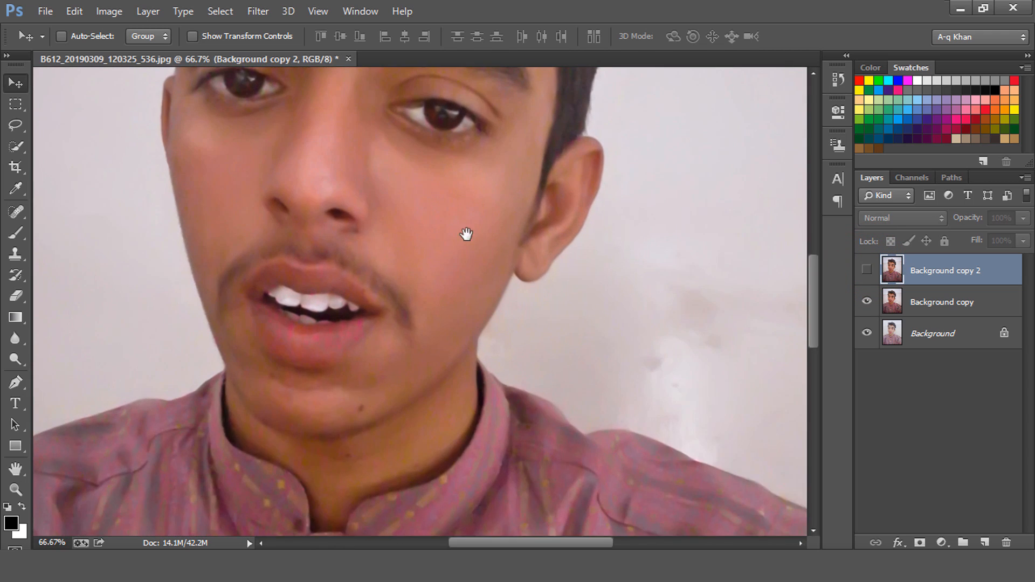
scroll(466, 234, up, 3)
click(866, 269)
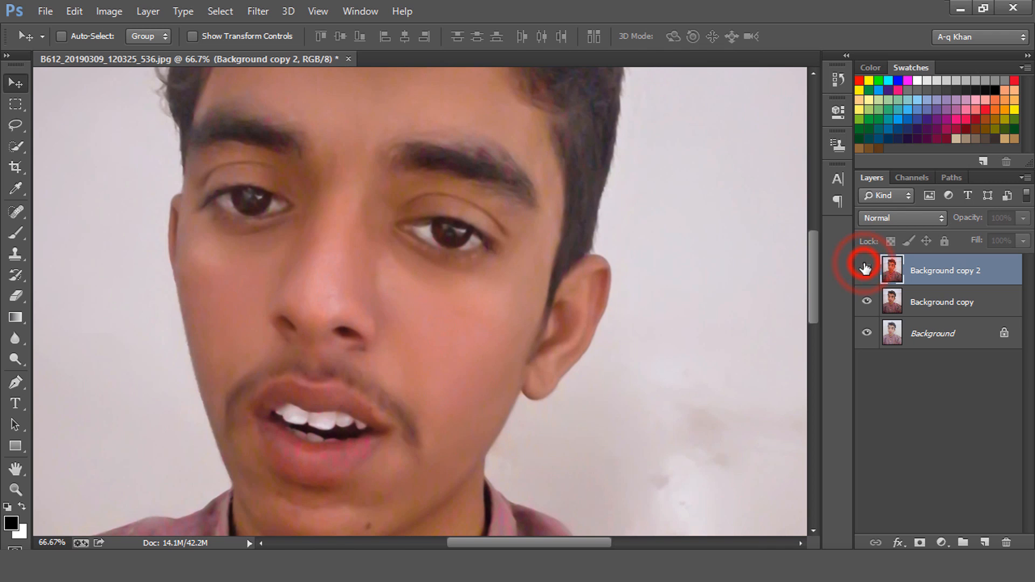
Lower the opacity of the Background copy 2 layer to 69%
key(ctrl+0)
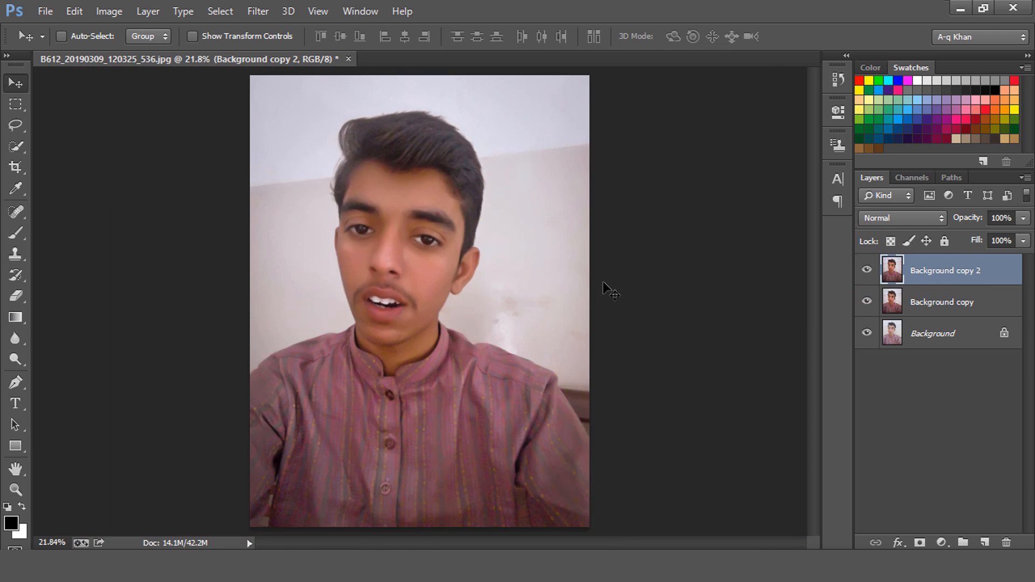
drag(1022, 218, 1008, 240)
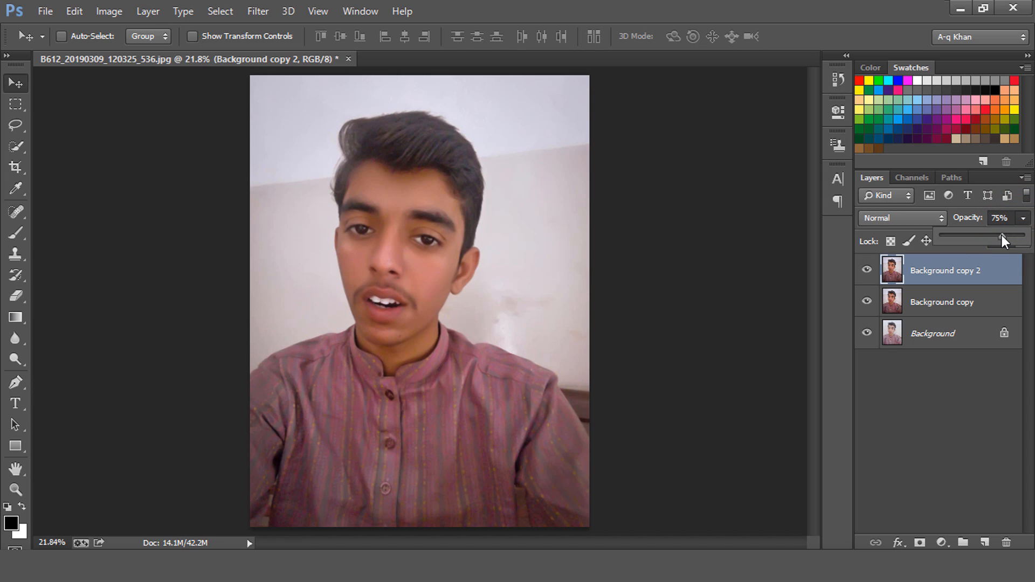
click(1007, 282)
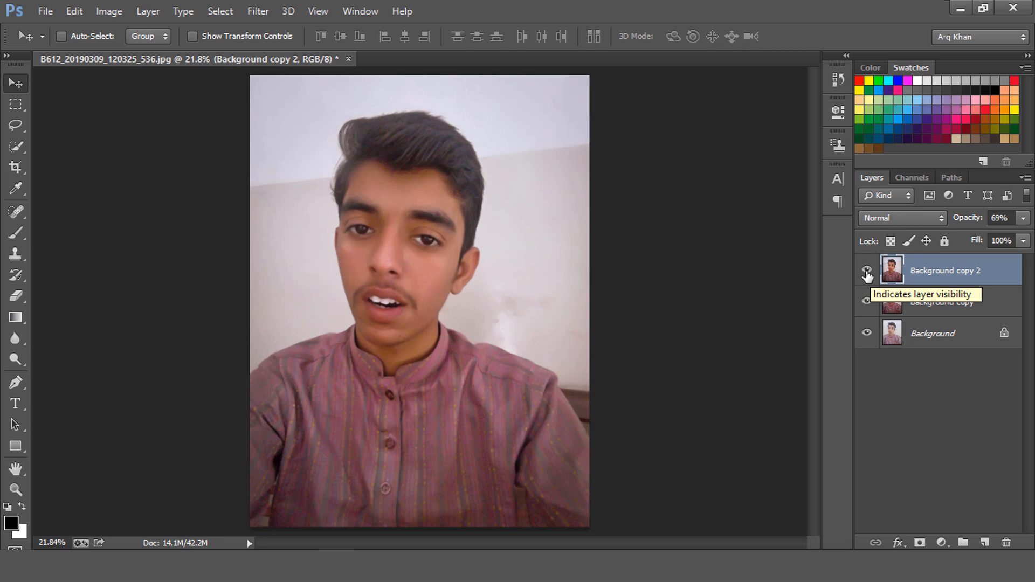
Add a Color Lookup adjustment layer above Background copy 2 and load the _Orange and Blue 16.cube 3D LUT
click(942, 542)
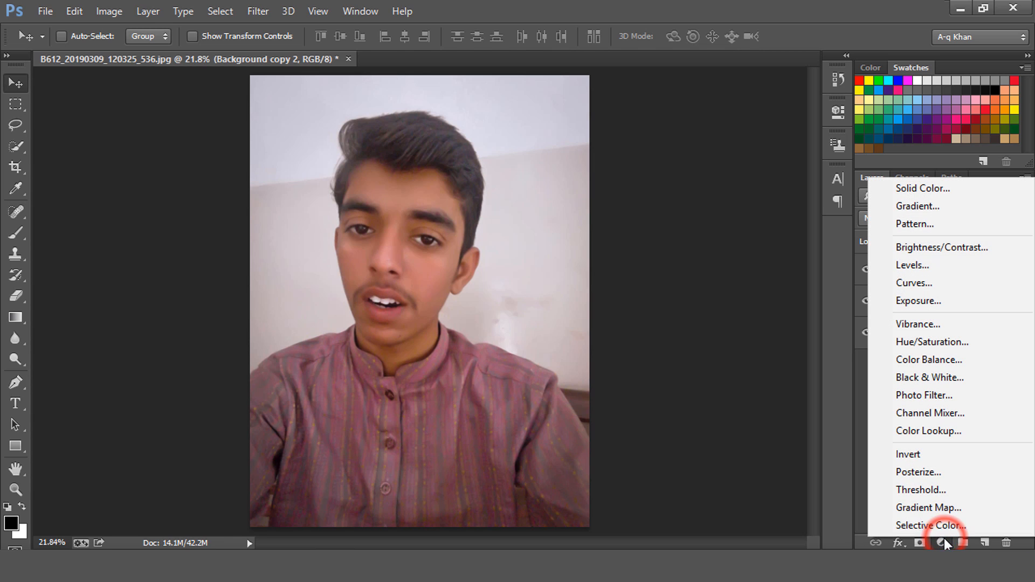
click(978, 432)
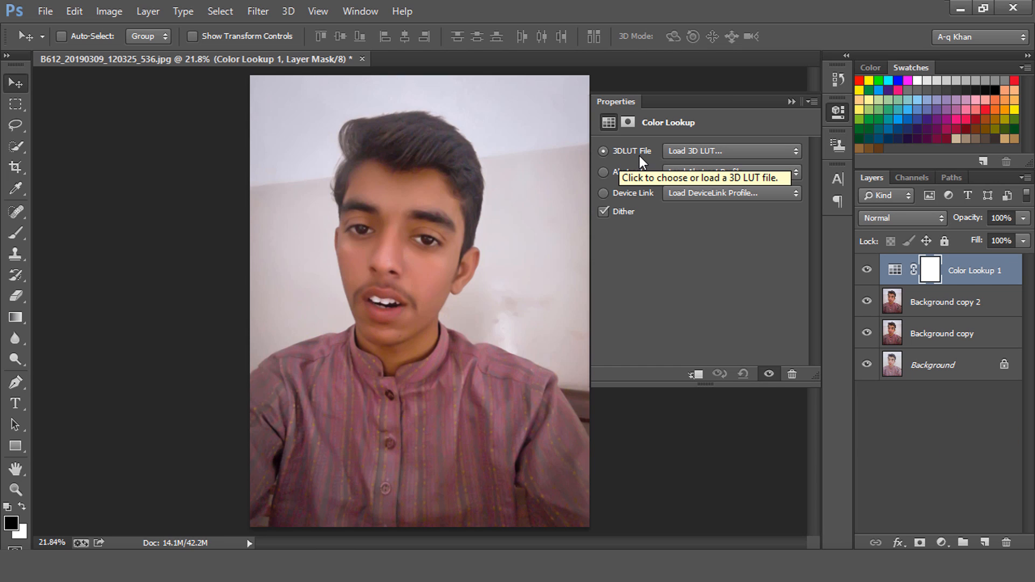
click(749, 154)
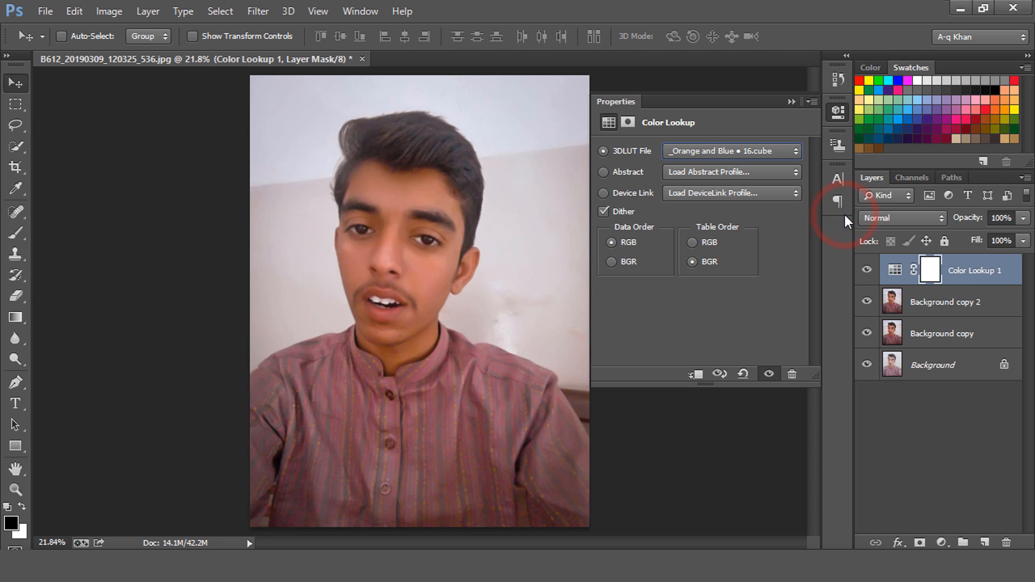
Try the _Orange and Teal 16.cube, filmstock_50.3dl and Fuji ETERNA 250D Fuji 3510 LUTs on the Color Lookup layer
scroll(733, 148, down, 3)
click(733, 147)
scroll(797, 351, down, 20)
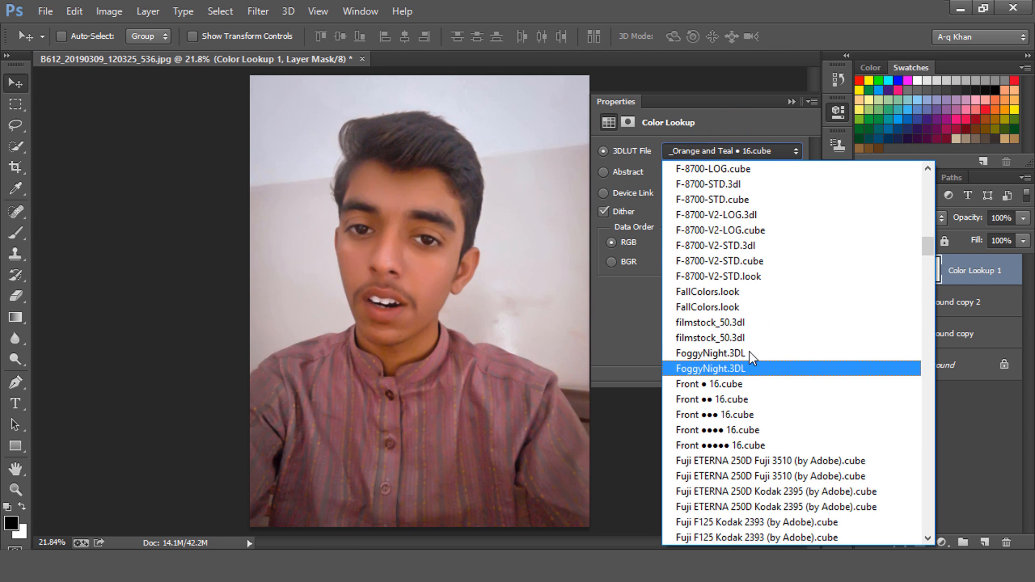
click(728, 331)
click(735, 148)
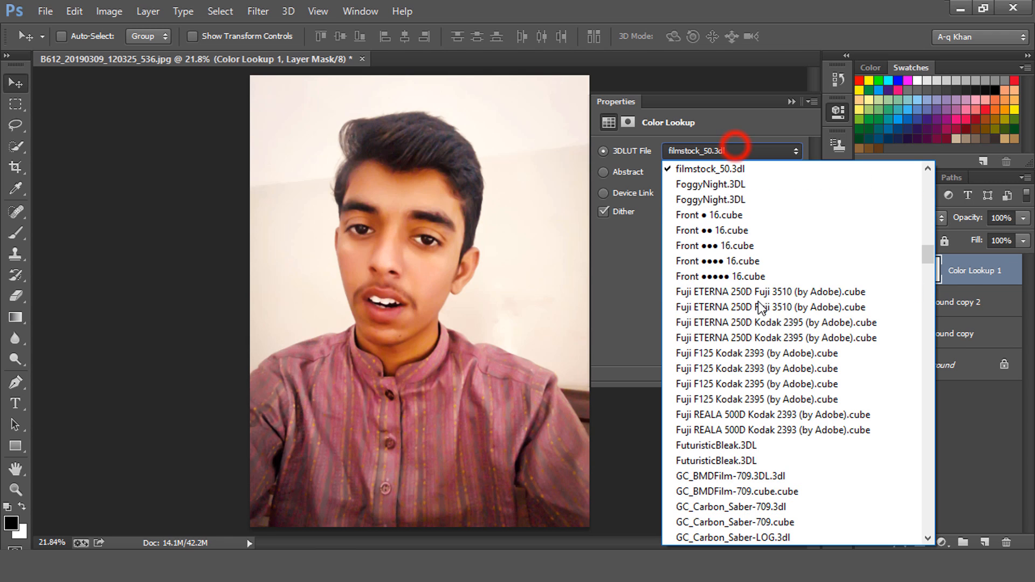
click(762, 294)
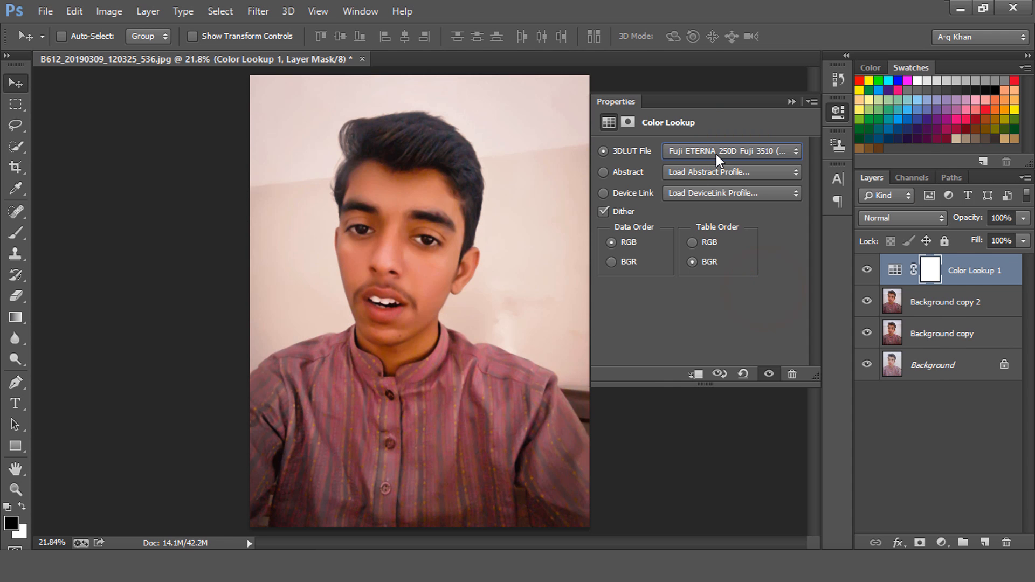
Set the Color Lookup layer's 3D LUT to Fuji REALA 500D Kodak 2393 (by Adobe).cube
click(716, 154)
click(731, 188)
click(754, 151)
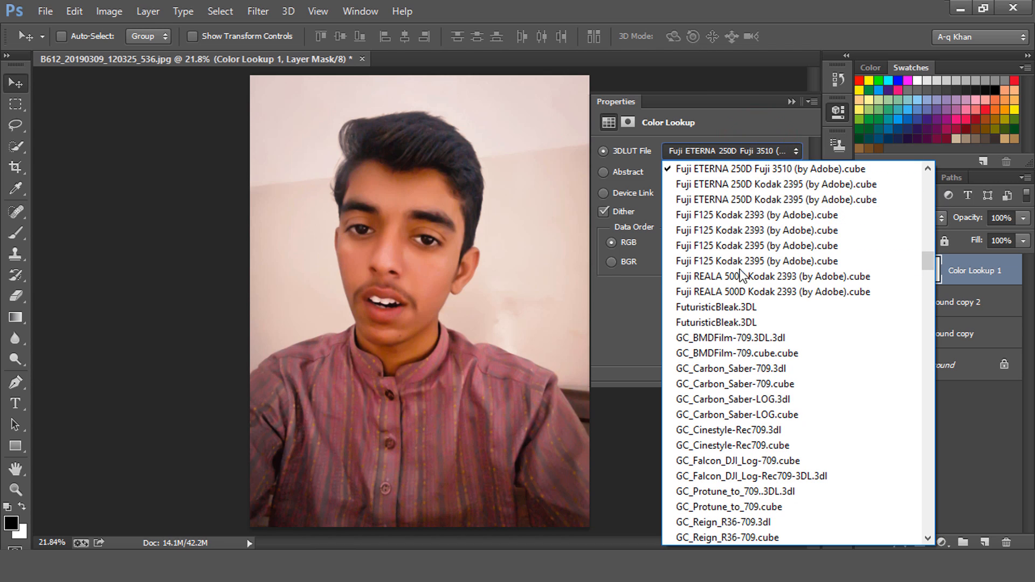
click(719, 290)
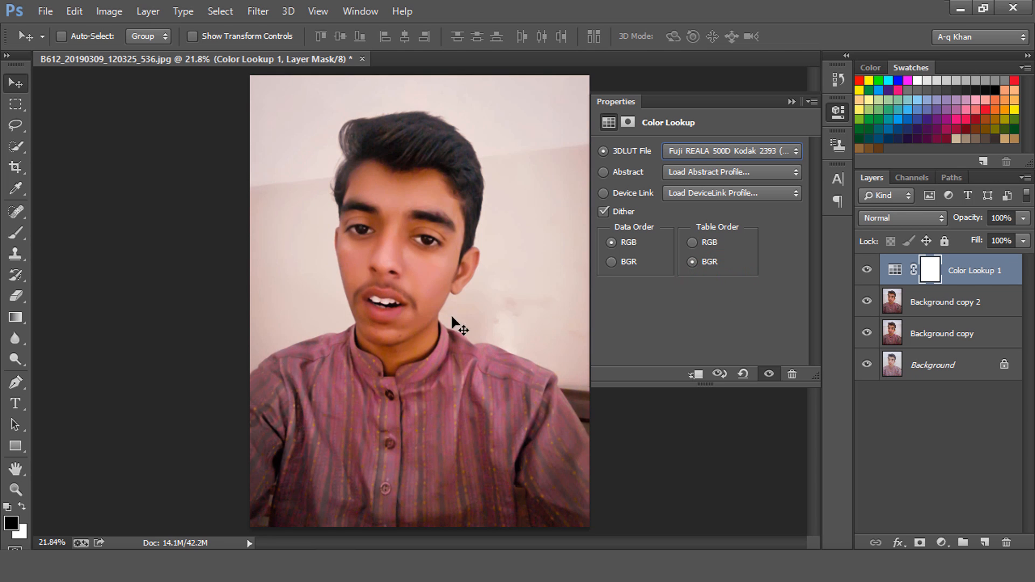
Hide and show the Color Lookup layer to compare the portrait with and without the LUT, closing its properties
click(866, 269)
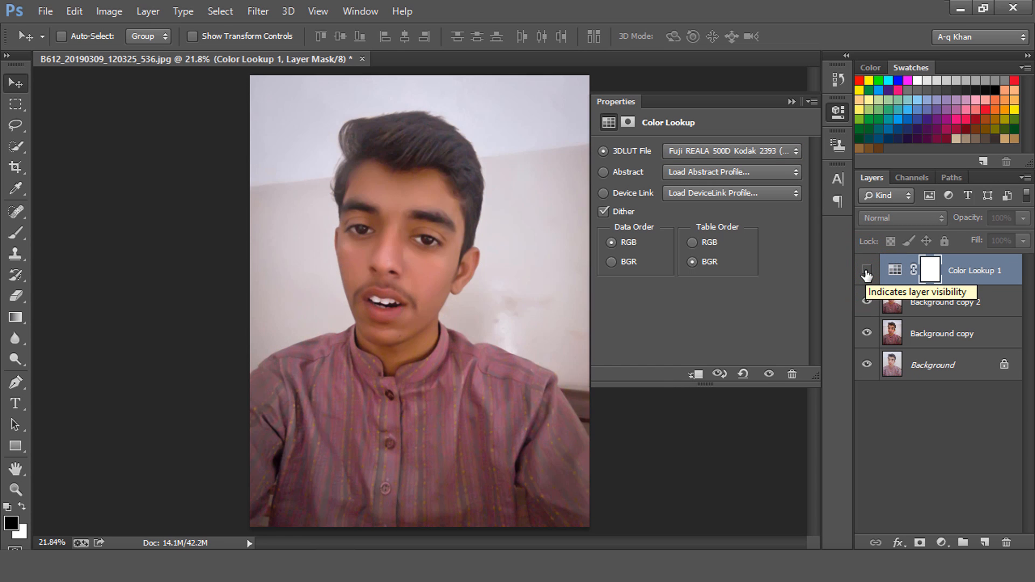
click(866, 271)
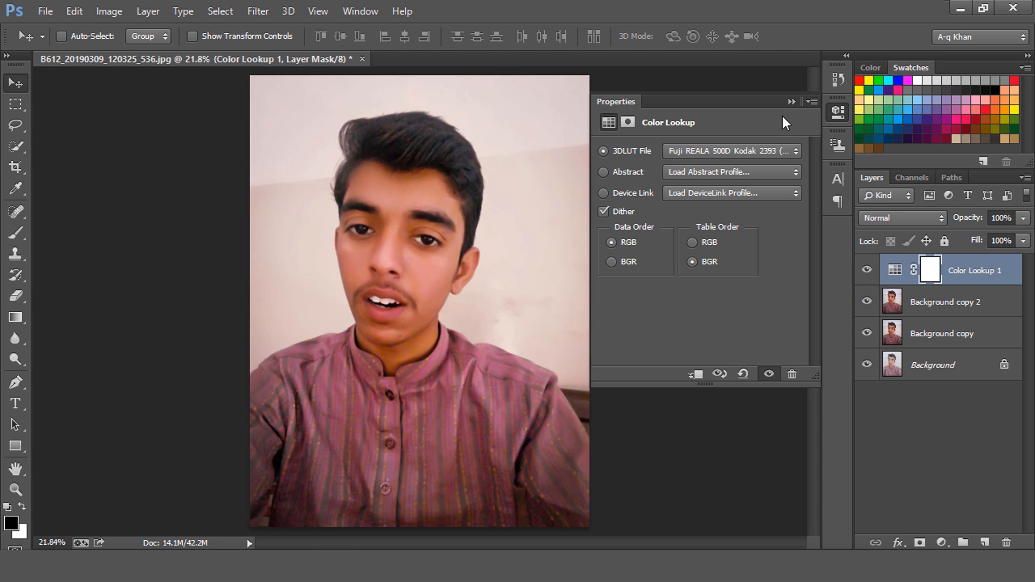
click(789, 102)
click(866, 269)
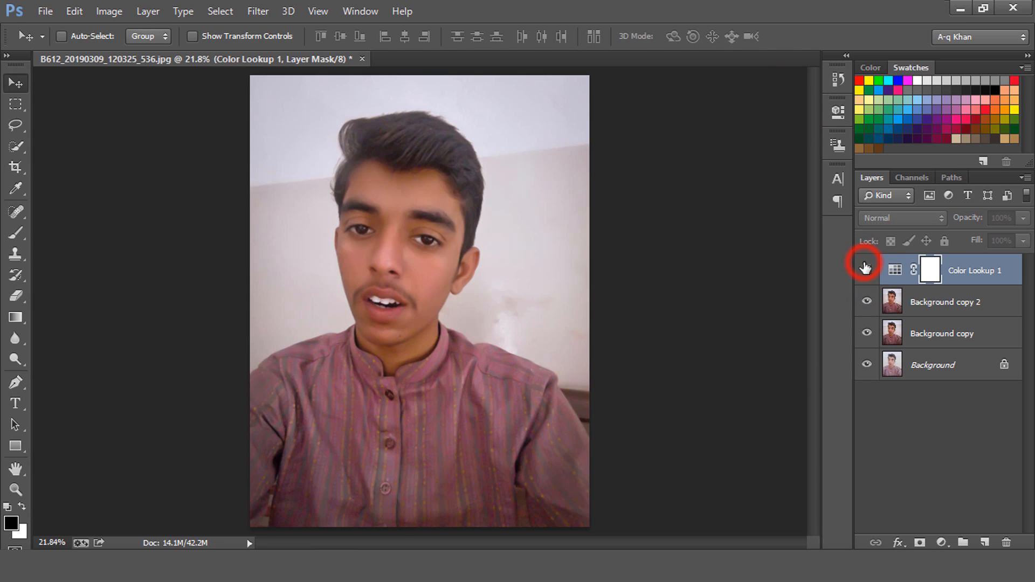
click(866, 269)
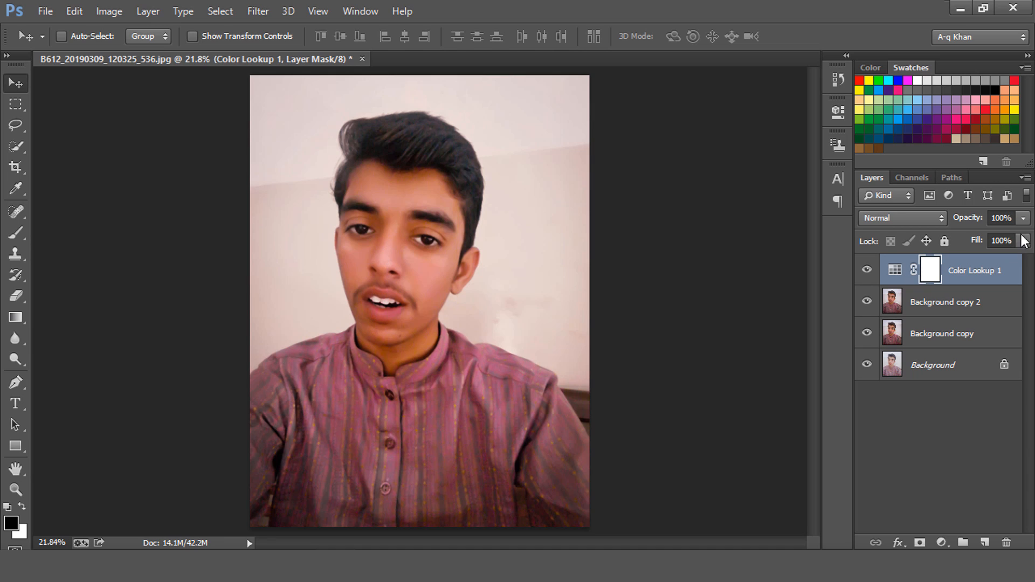
Reduce the opacity of the Color Lookup 1 layer to 70%
drag(1023, 218, 990, 243)
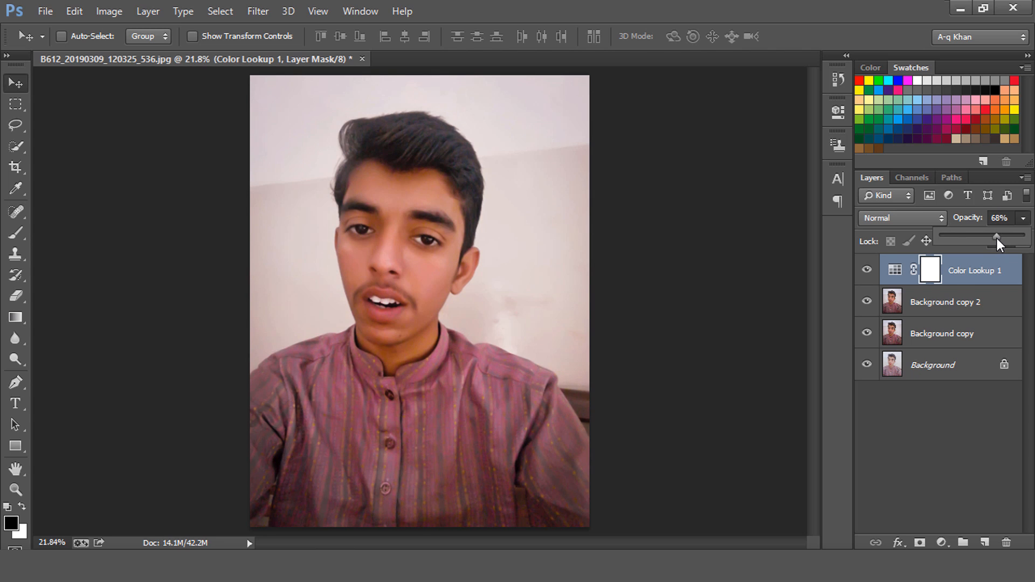
drag(998, 238, 999, 239)
click(999, 272)
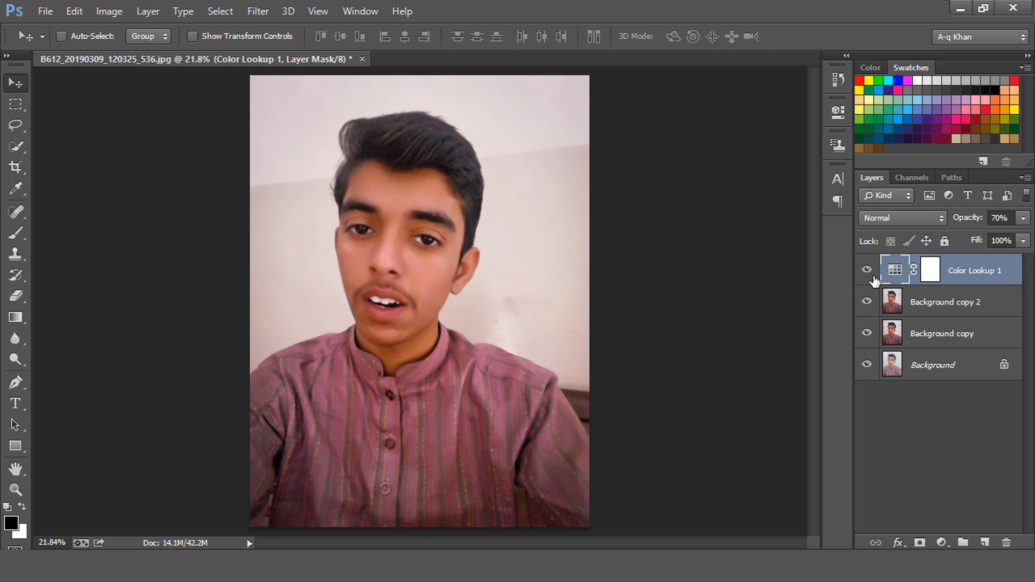
Toggle the visibility of the Color Lookup 1 layer to check the softened color grading
click(862, 270)
click(861, 270)
click(862, 271)
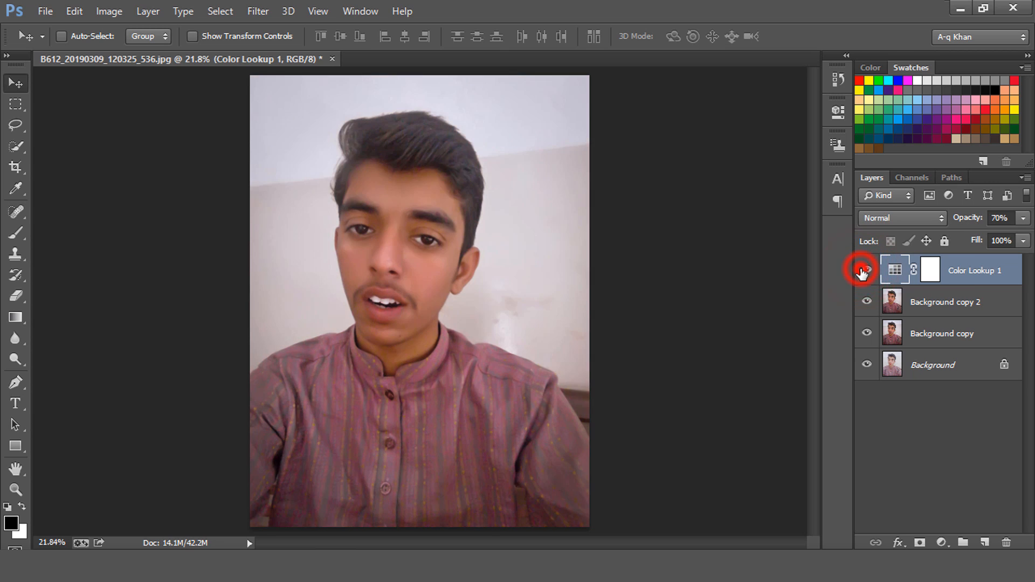
click(862, 270)
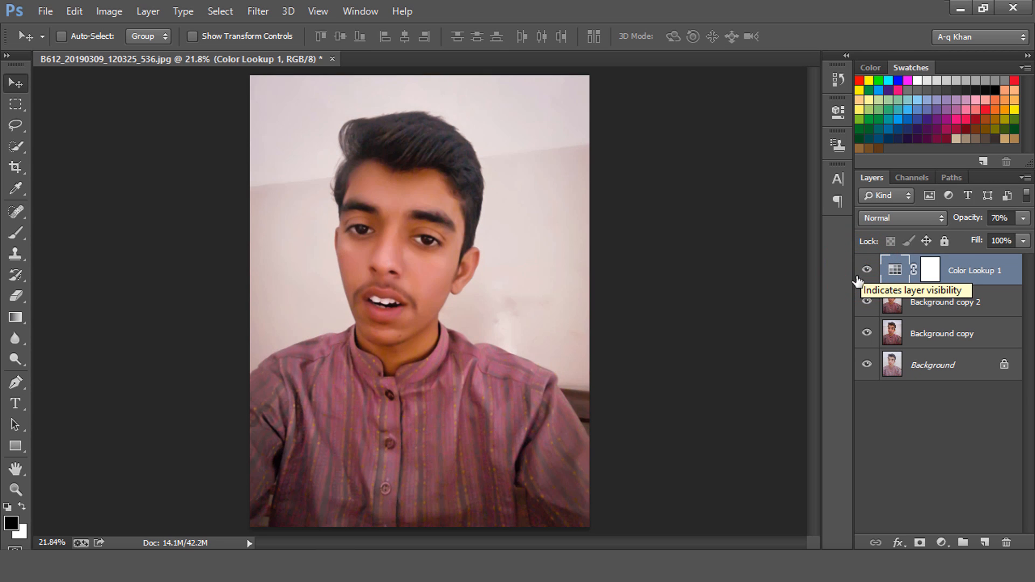
click(869, 270)
click(868, 270)
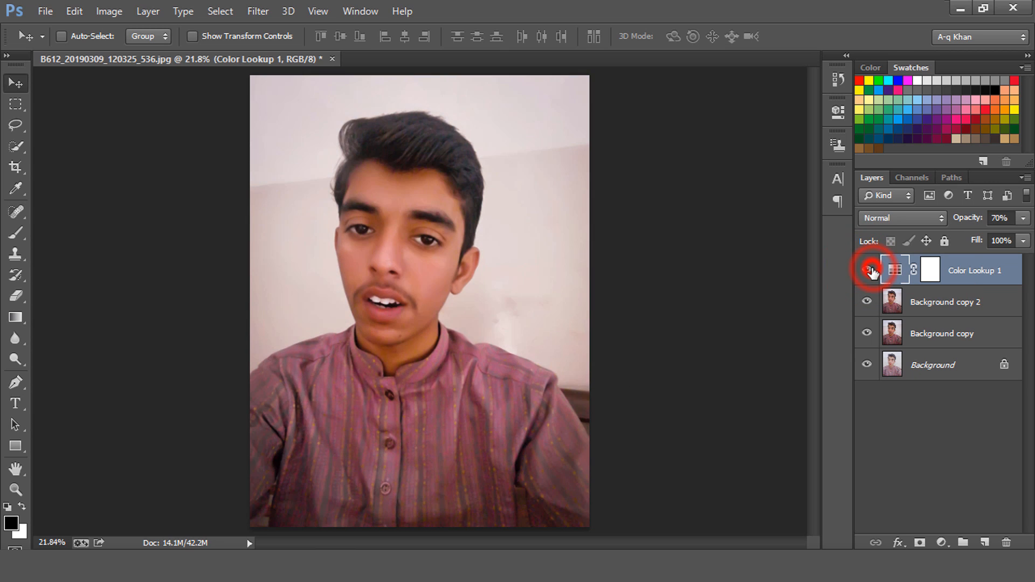
Add a Color Balance adjustment layer above the Color Lookup layer and adjust its midtone color sliders
click(941, 541)
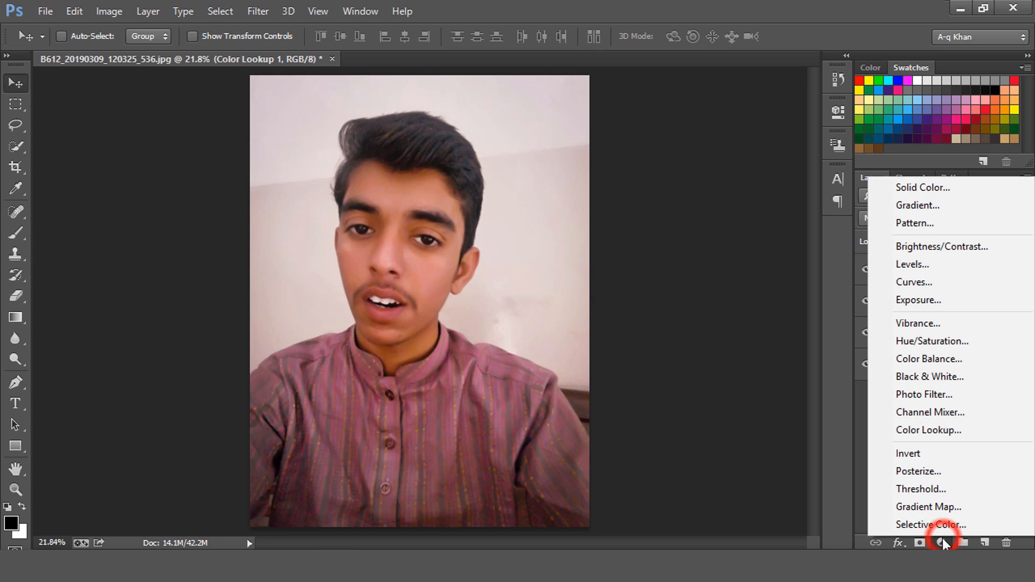
click(985, 356)
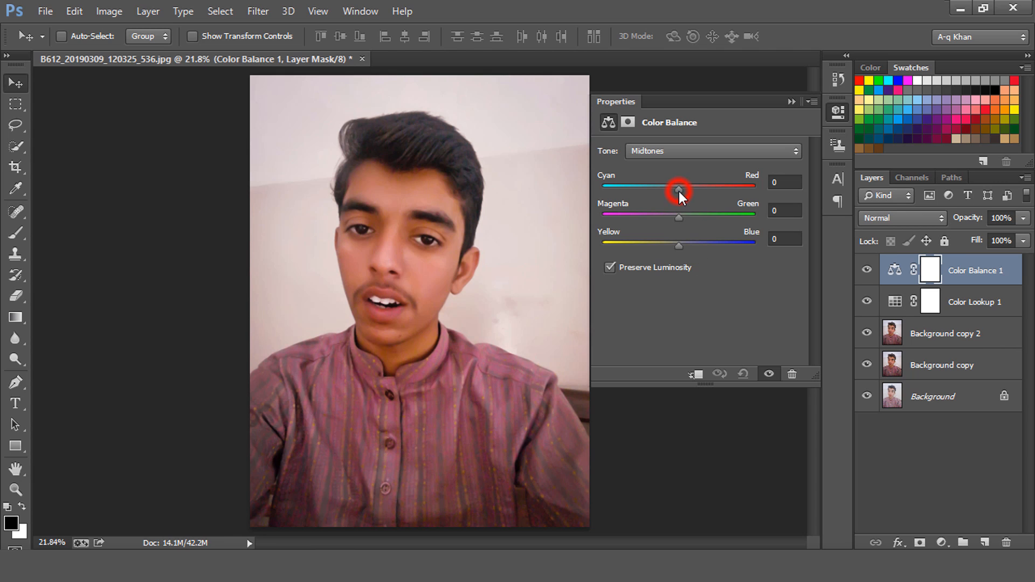
drag(678, 192, 675, 245)
Adjust the Color Balance shadows, setting Magenta-Green to +1 and Yellow-Blue to +8
click(694, 153)
click(688, 166)
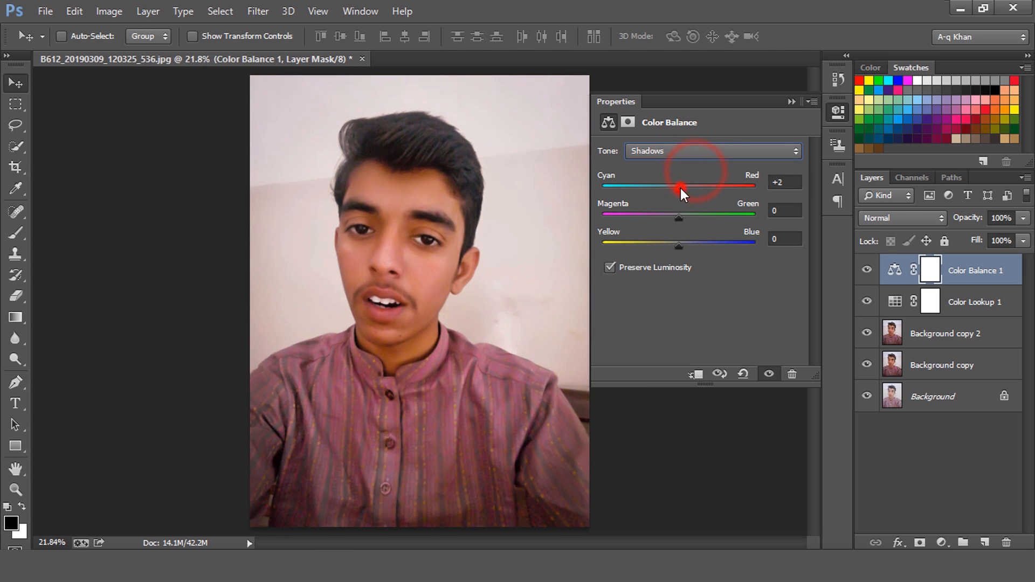
drag(680, 188, 683, 243)
Shift the Color Balance highlights to -19 on Cyan-Red, adjust their Yellow-Blue and Magenta-Green balance, and close the properties
click(693, 152)
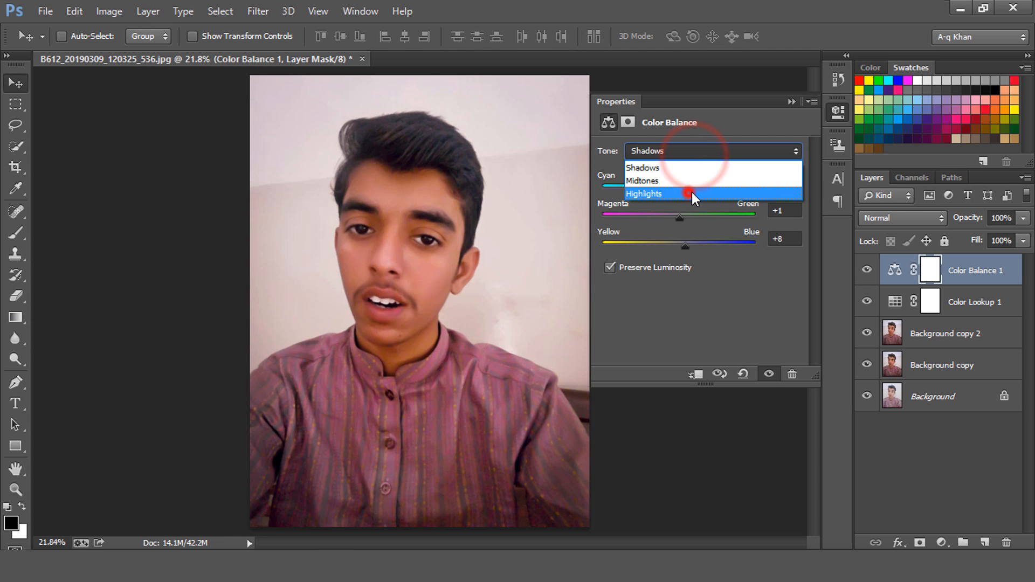
click(691, 193)
drag(681, 188, 670, 189)
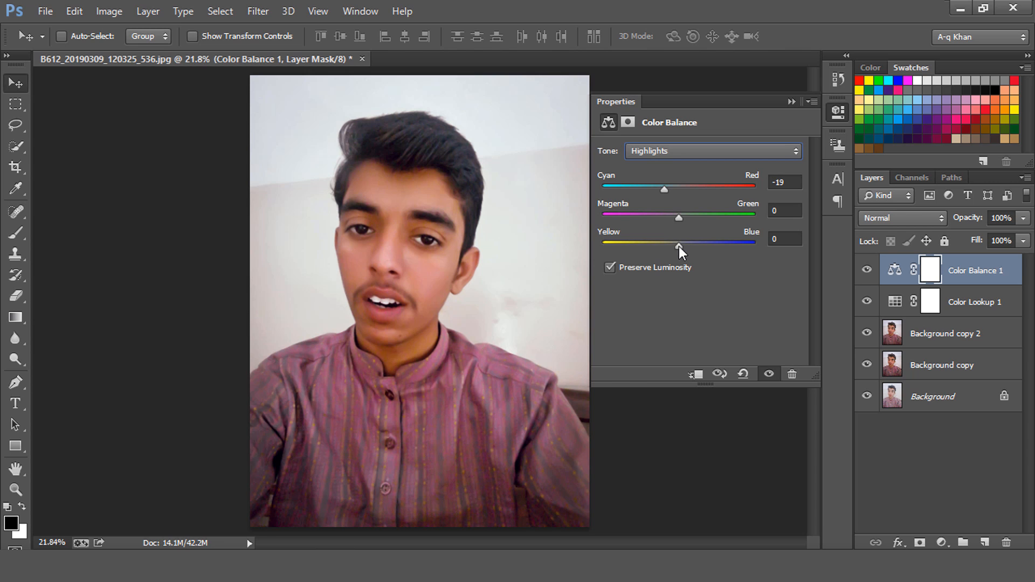
drag(678, 247, 686, 218)
click(787, 102)
Toggle the visibility of the Color Balance 1 layer to compare the portrait with and without the color correction
click(867, 269)
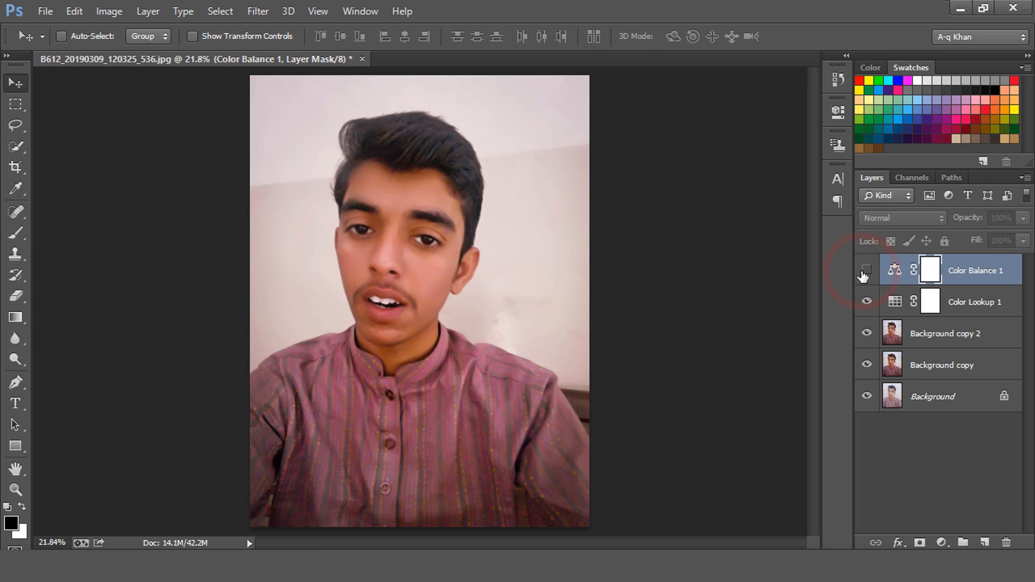
click(867, 272)
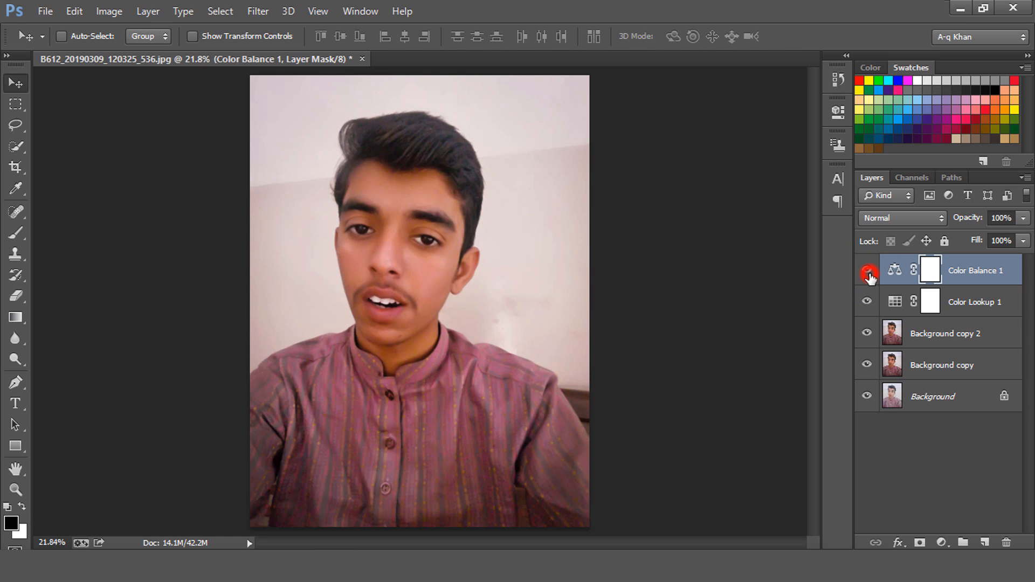
click(867, 272)
click(867, 272)
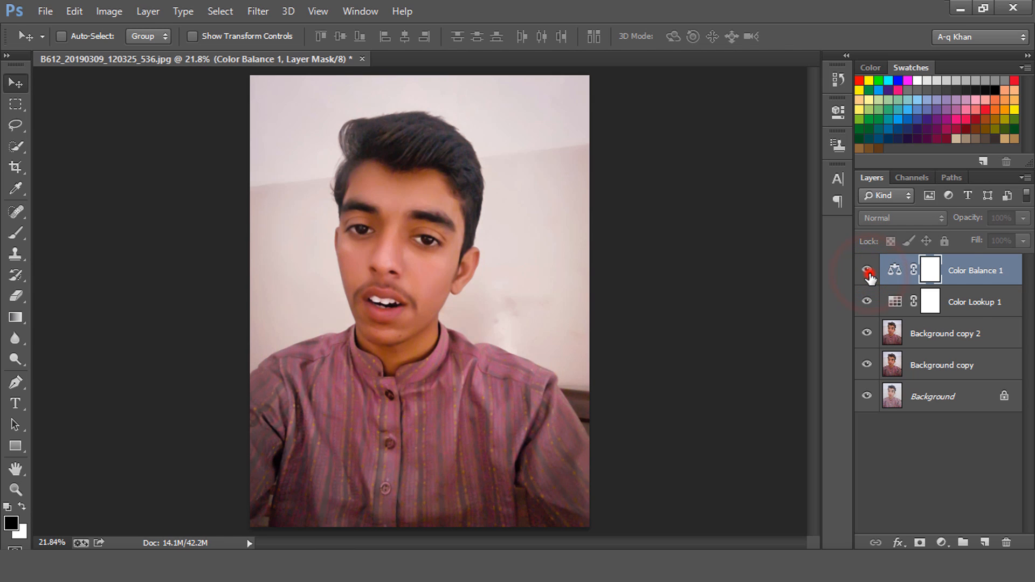
click(867, 272)
Reduce the opacity of the Color Balance 1 layer to 66%
click(1023, 218)
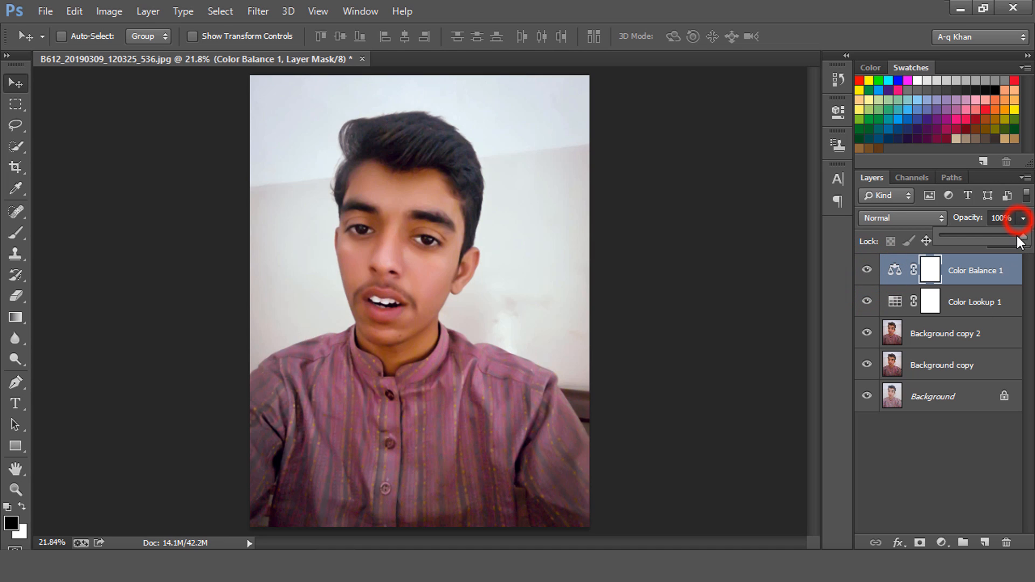
drag(1020, 242, 999, 244)
drag(994, 237, 995, 237)
Group the Color Balance, Color Lookup and both Background copy layers, then expand and collapse the group to check its contents
click(997, 269)
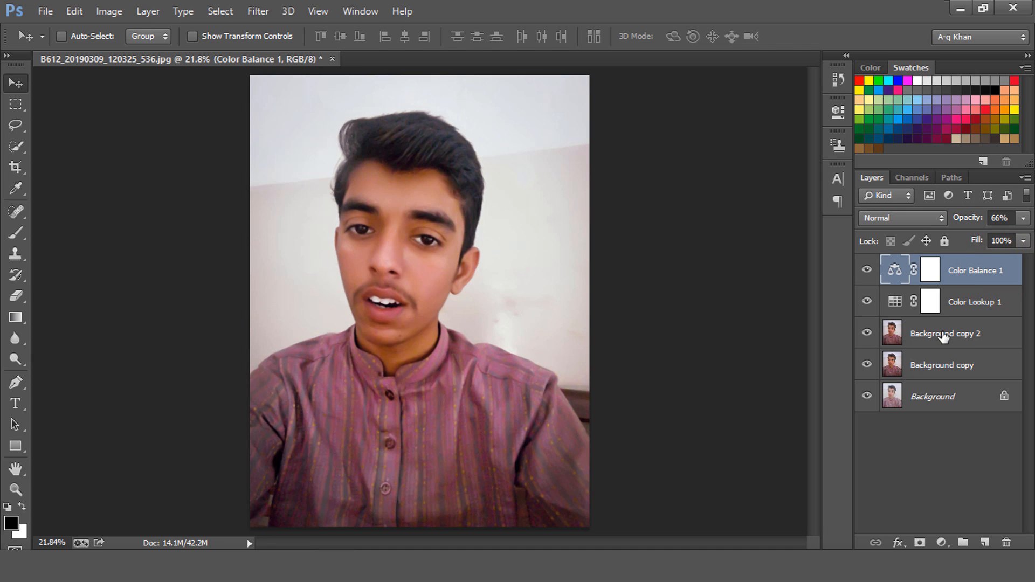
shift+click(994, 371)
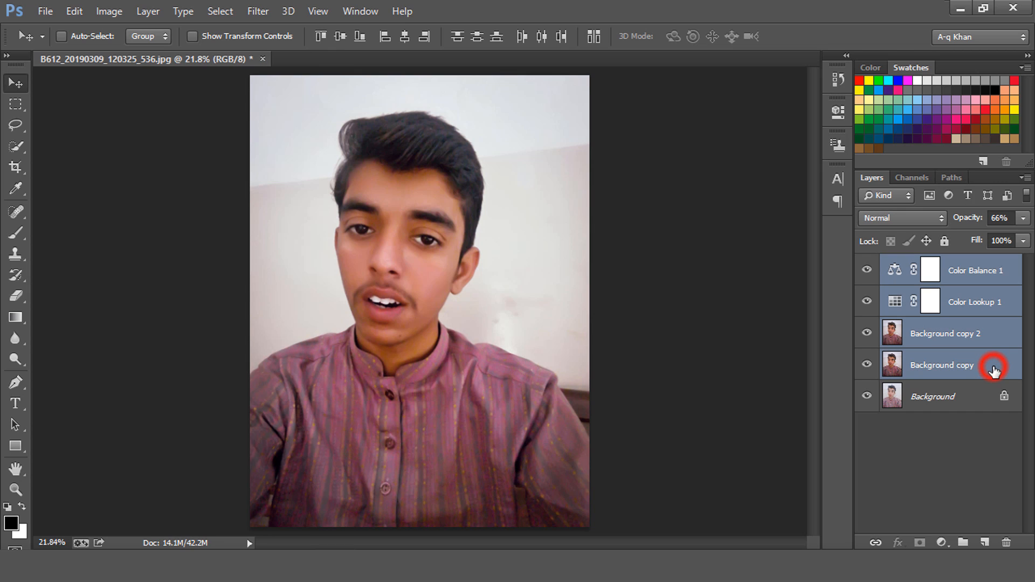
key(ctrl+g)
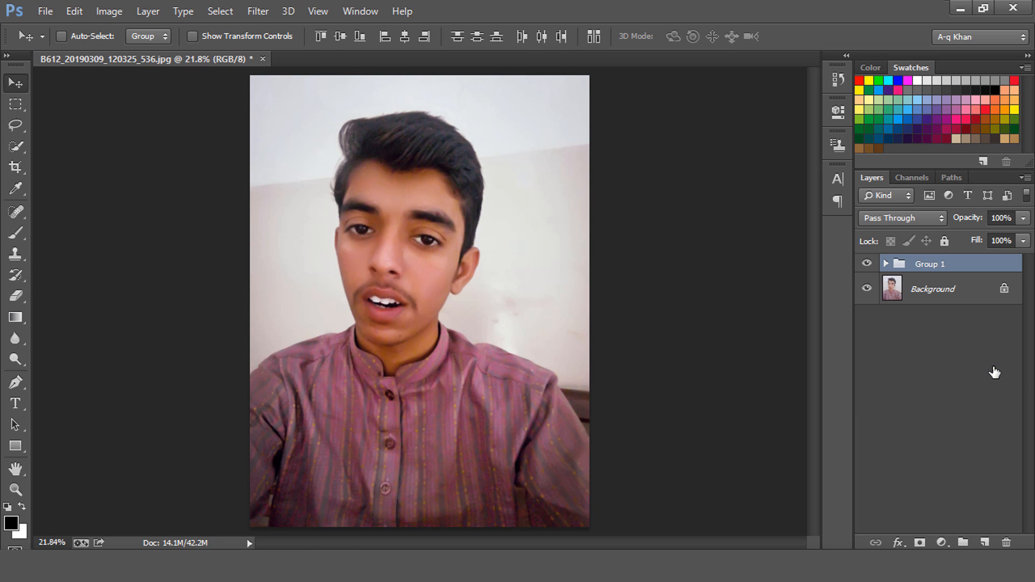
click(885, 264)
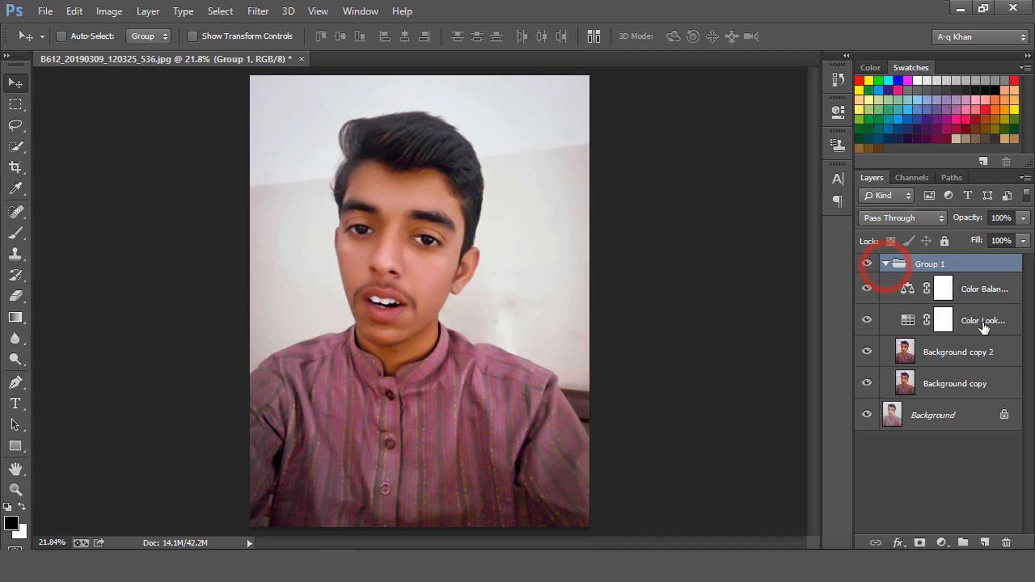
click(885, 263)
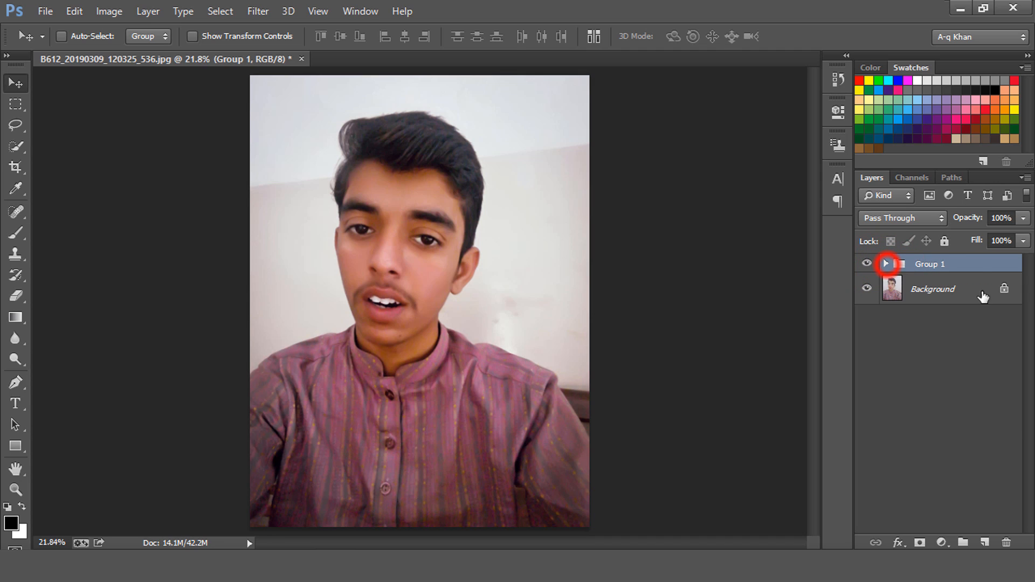
Toggle the visibility of the layer group to compare the retouched portrait with the original photo
click(867, 264)
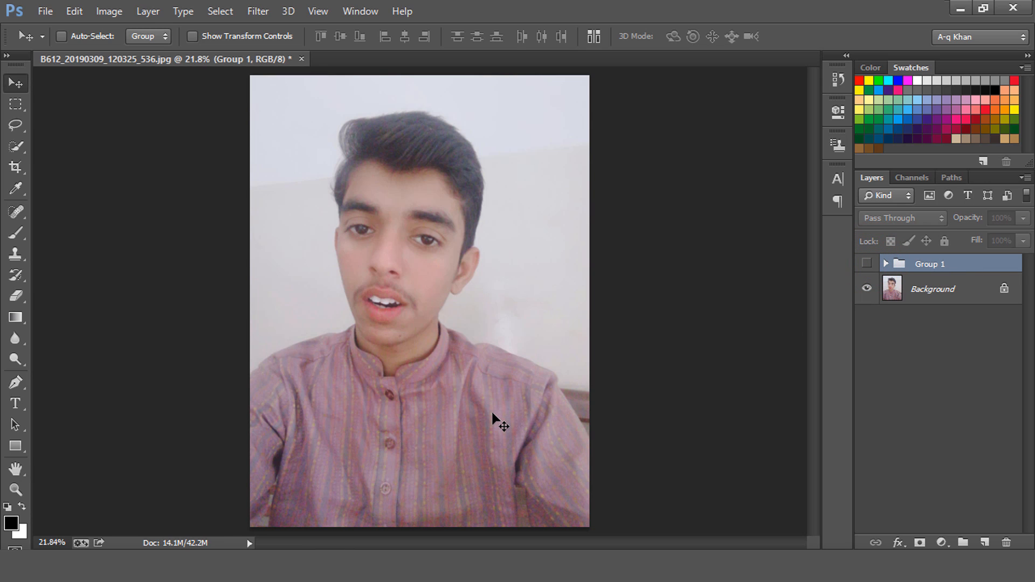
click(866, 264)
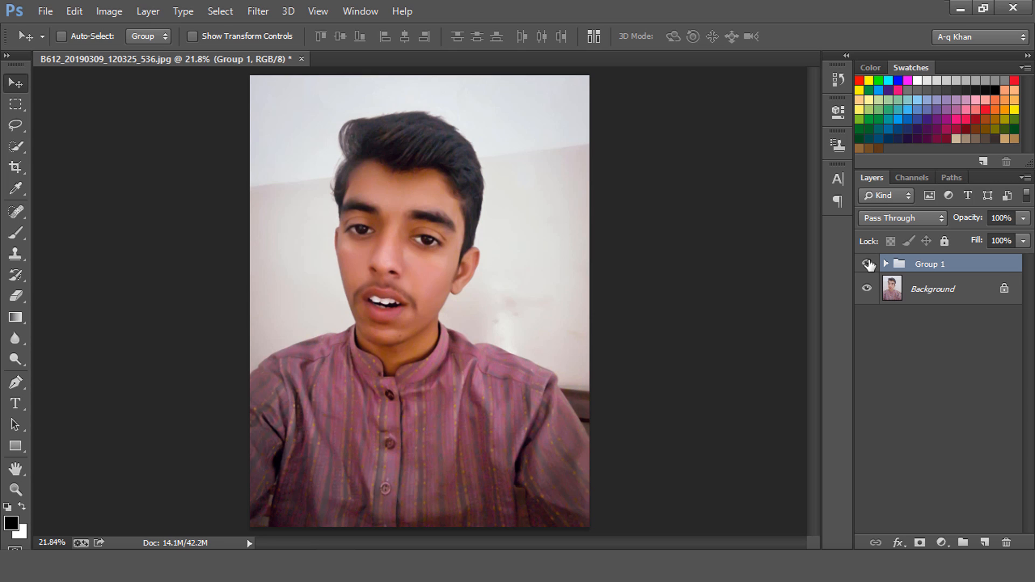
click(868, 263)
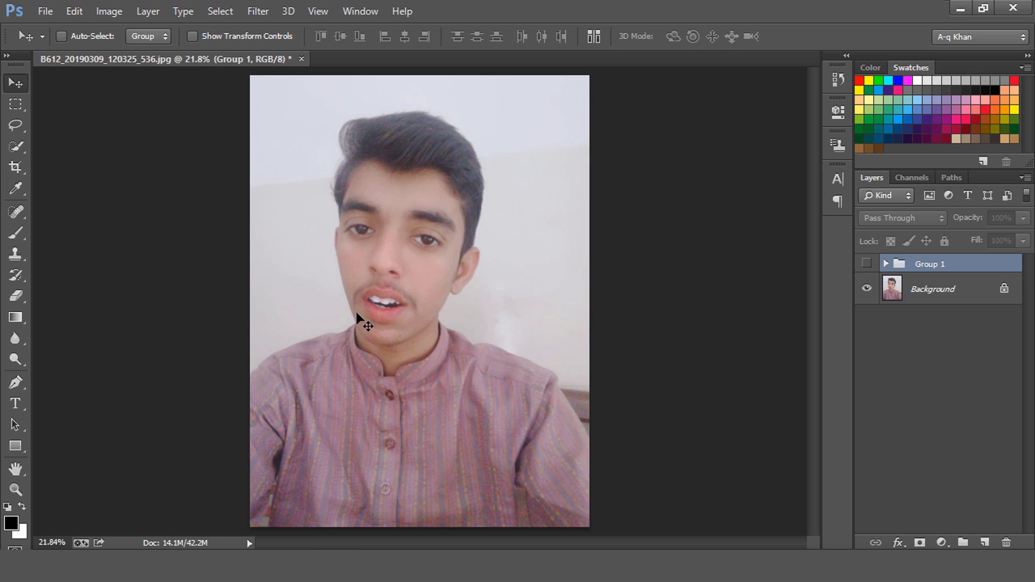
click(867, 265)
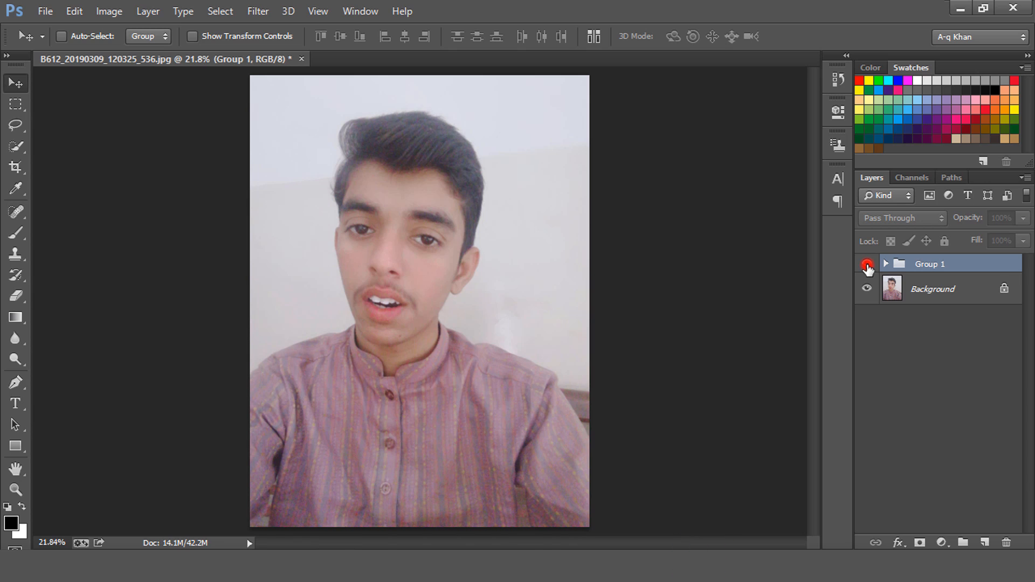
click(866, 265)
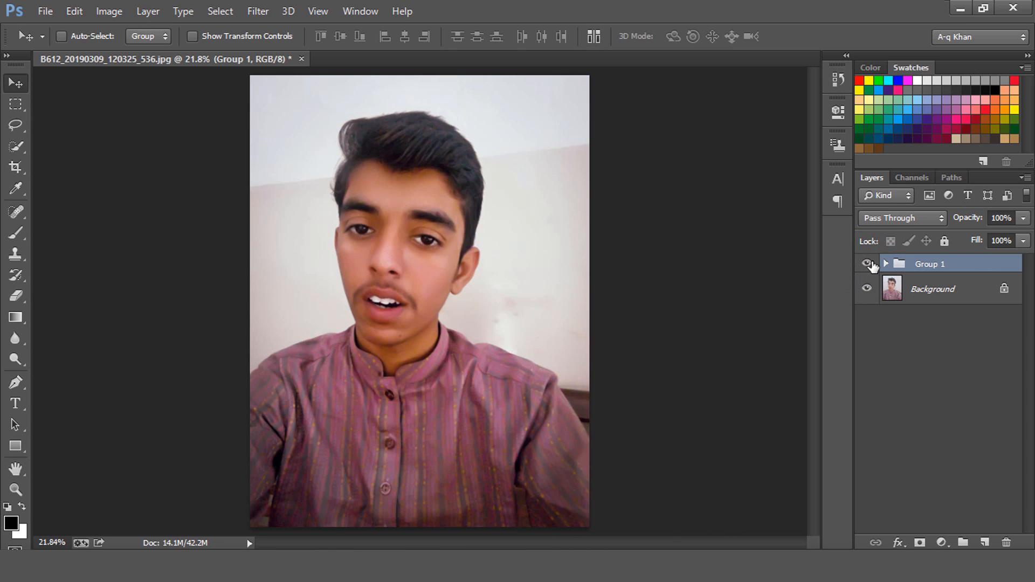